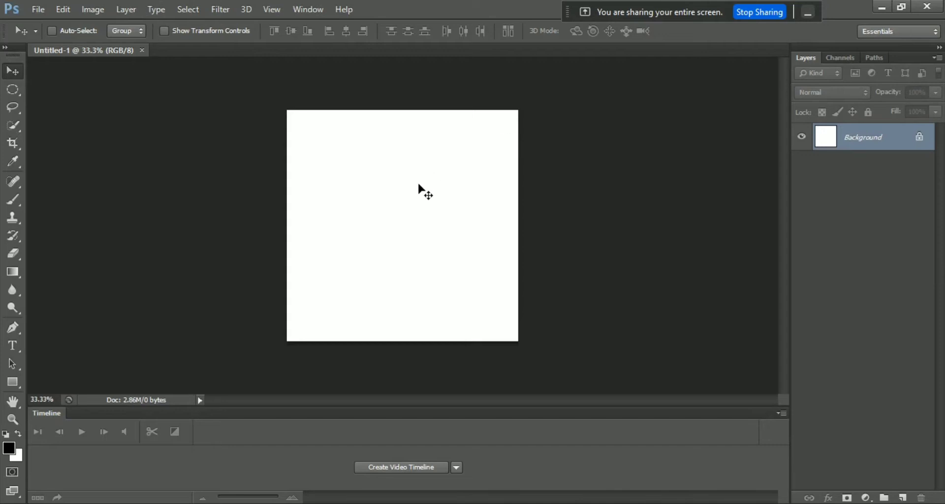
Open the dark grunge texture JPG from the 8 N folder as its own document.
{"action": "scroll", "coordinate": [435, 267], "scroll_direction": "up", "scroll_amount": 1}
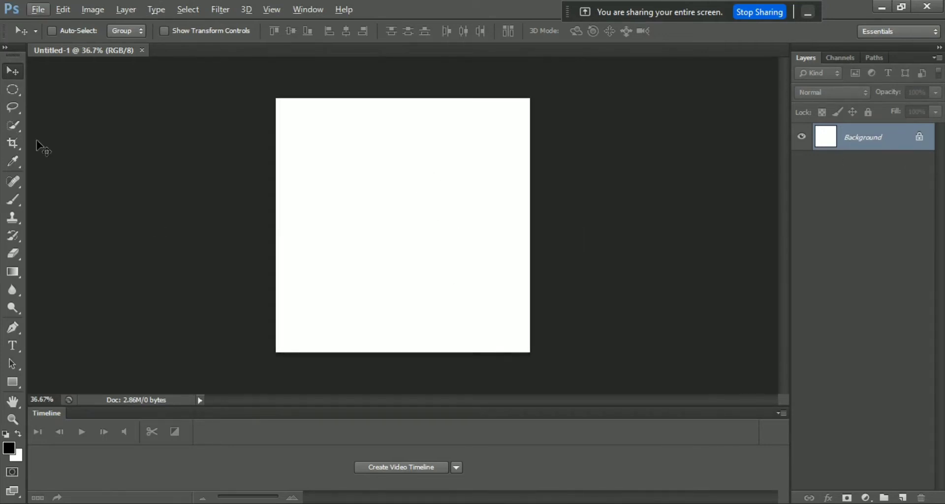
{"action": "left_click", "coordinate": [40, 14]}
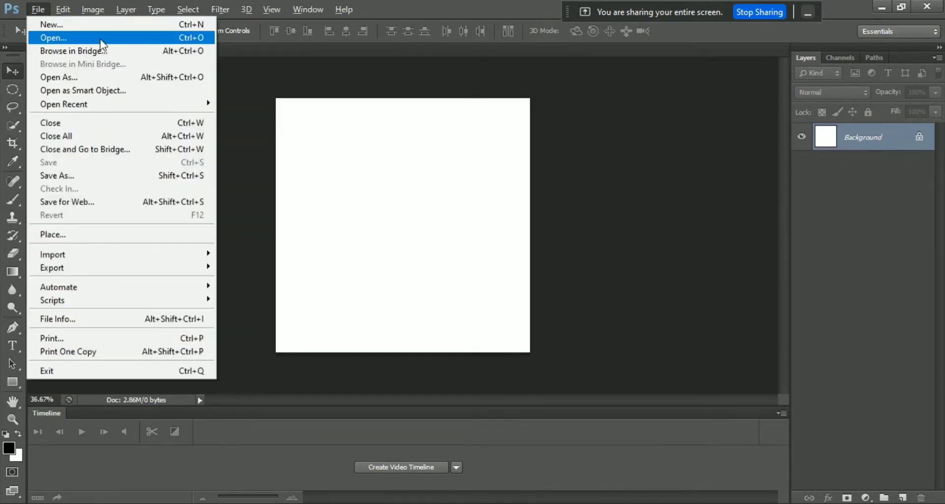
{"action": "left_click", "coordinate": [107, 39]}
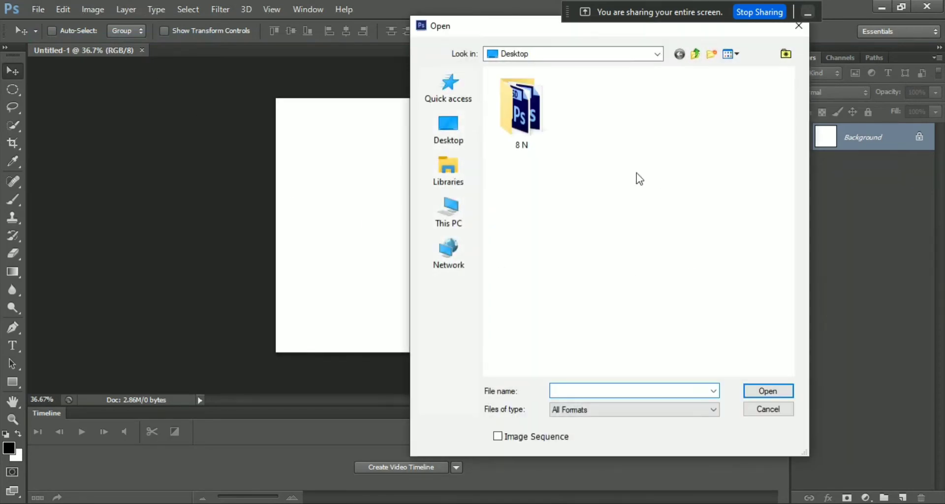
{"action": "left_click", "coordinate": [545, 129]}
{"action": "double_click", "coordinate": [546, 129]}
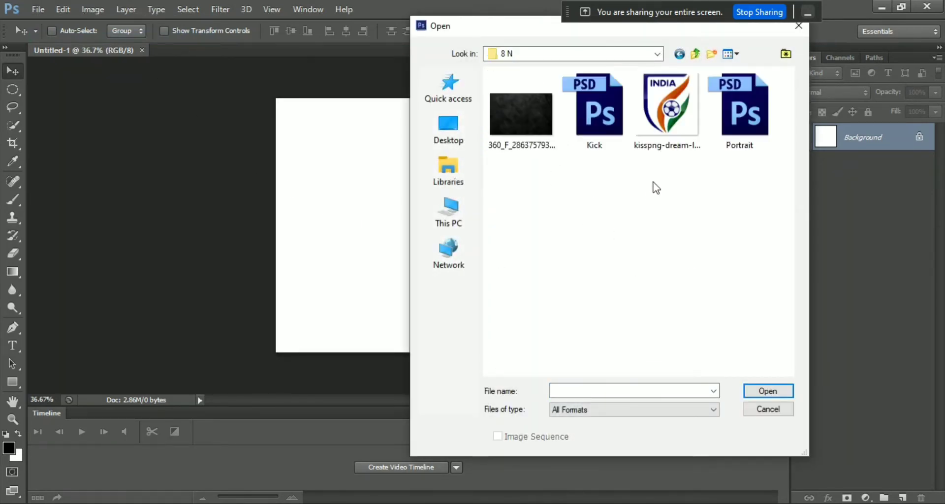
{"action": "left_click", "coordinate": [537, 118]}
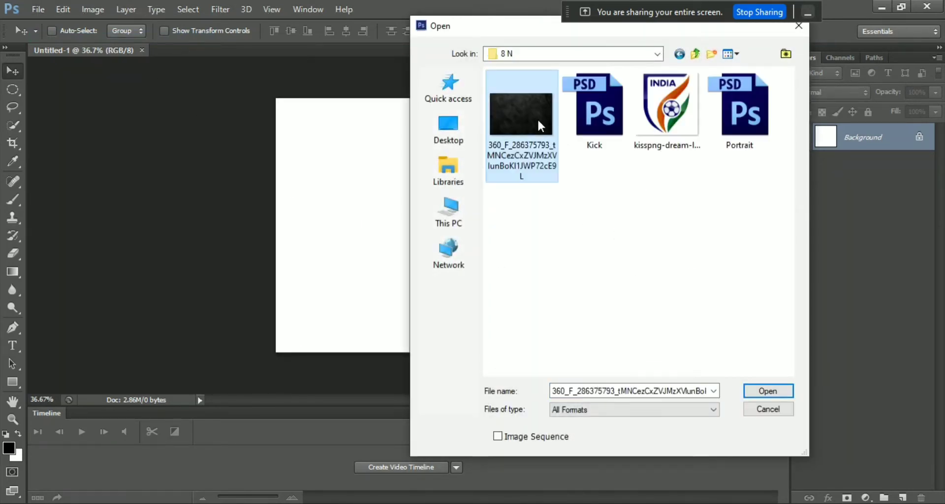
{"action": "left_click", "coordinate": [776, 392]}
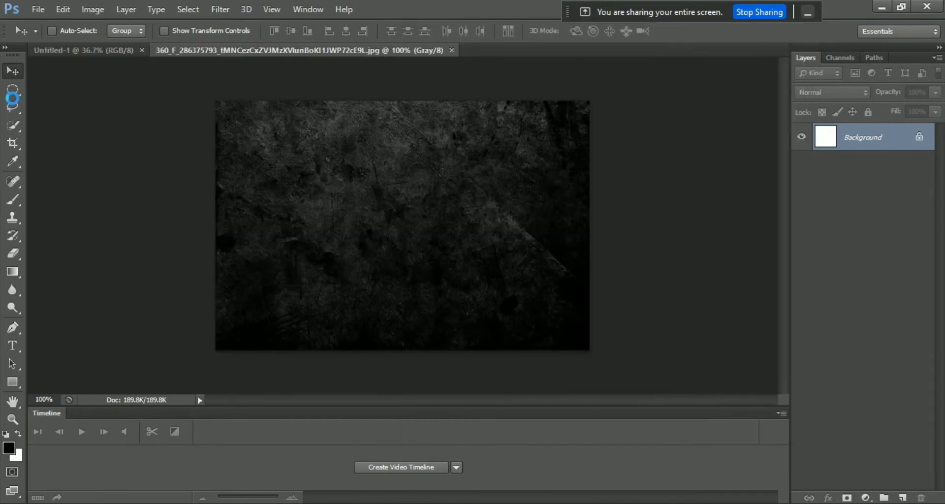
Copy the grunge texture into Untitled-1, scale it to about 299% and nudge it up to cover the canvas.
{"action": "mouse_move", "coordinate": [355, 218]}
{"action": "left_mouse_down"}
{"action": "mouse_move", "coordinate": [321, 202]}
{"action": "mouse_move", "coordinate": [407, 237]}
{"action": "mouse_move", "coordinate": [399, 234]}
{"action": "left_mouse_up"}
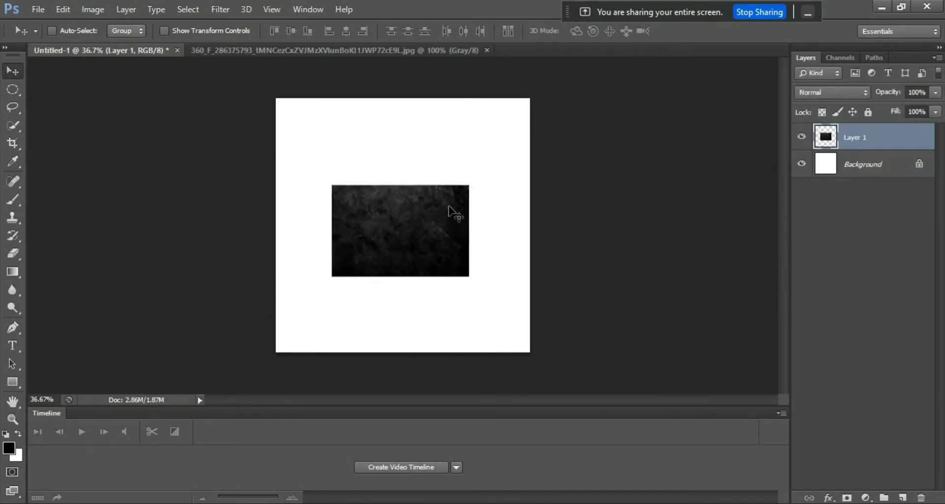
{"action": "key", "text": "ctrl+t"}
{"action": "left_click_drag", "start_coordinate": [468, 186], "coordinate": [579, 63]}
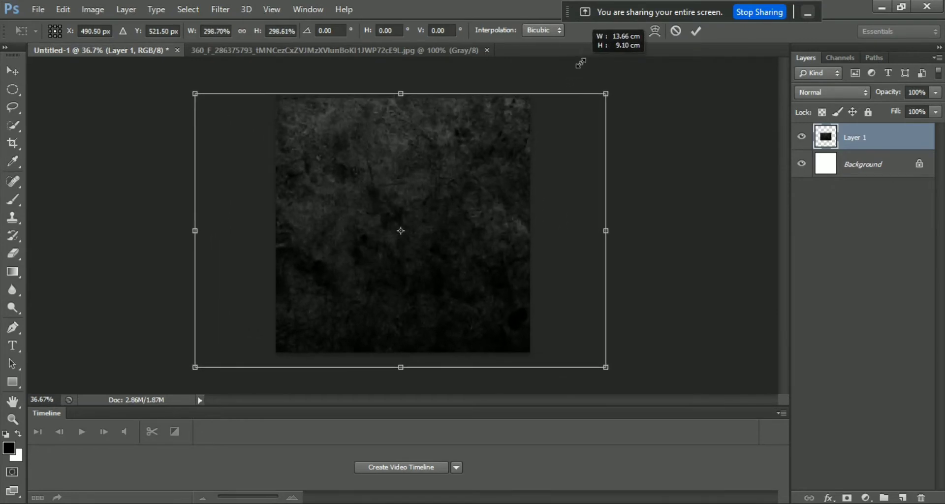
{"action": "key", "text": "Up"}
{"action": "key", "text": "Up"}
{"action": "key", "text": "Up"}
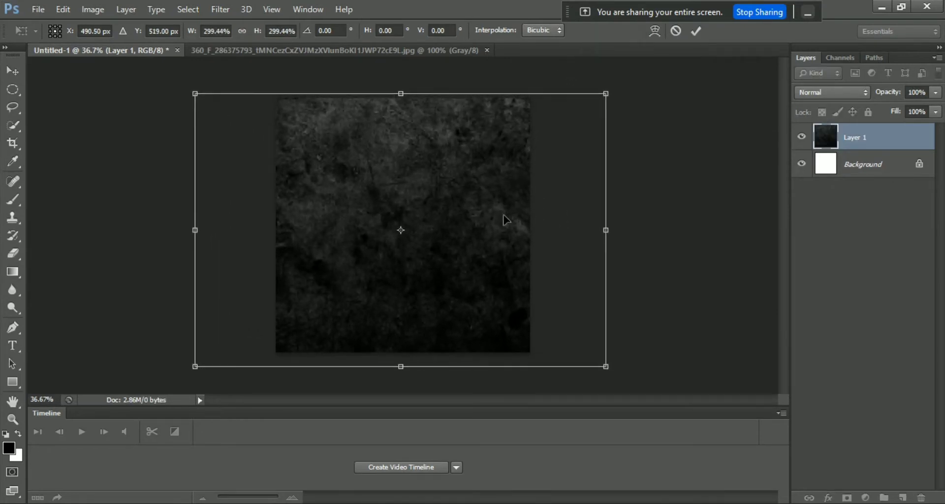
{"action": "key", "text": "Up"}
{"action": "key", "text": "Up"}
{"action": "key", "text": "Up"}
{"action": "key", "text": "Up"}
{"action": "key", "text": "Up"}
{"action": "key", "text": "Up"}
{"action": "key", "text": "Return"}
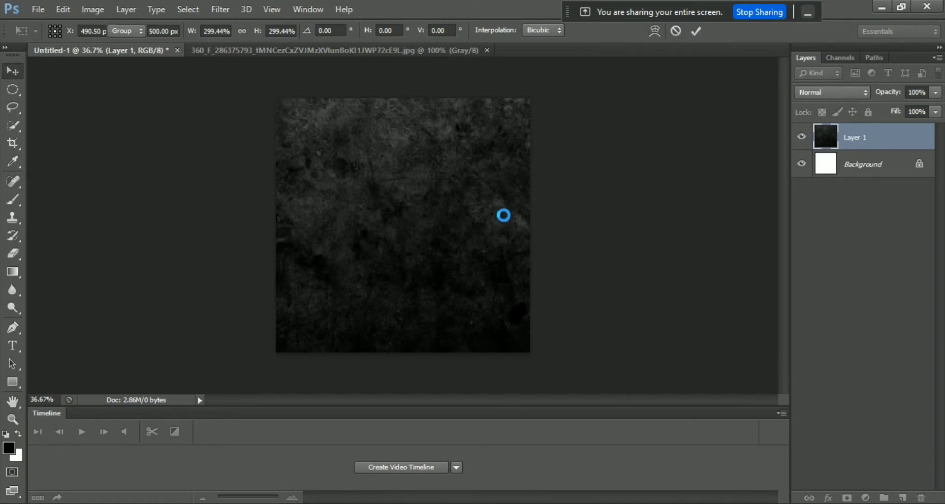
{"action": "key", "text": "ctrl+0"}
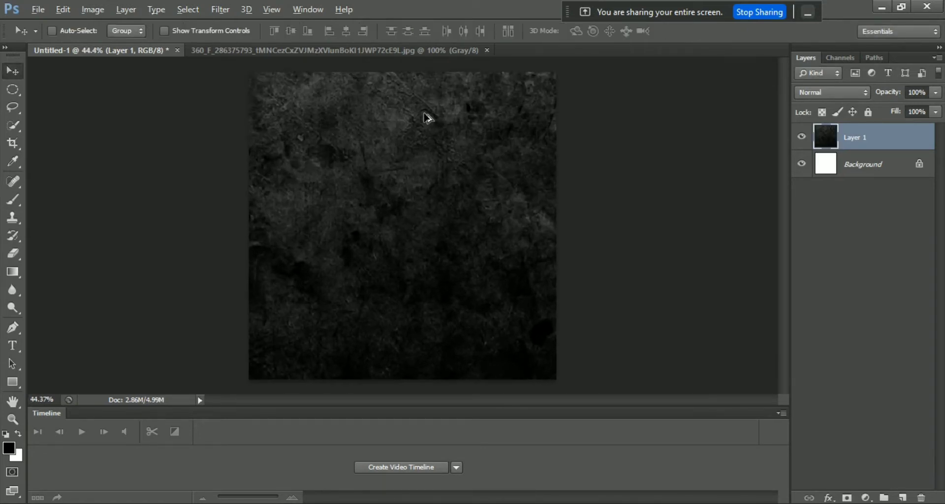
Undock the Timeline panel and collapse it to an icon.
{"action": "left_click_drag", "start_coordinate": [369, 416], "coordinate": [405, 347]}
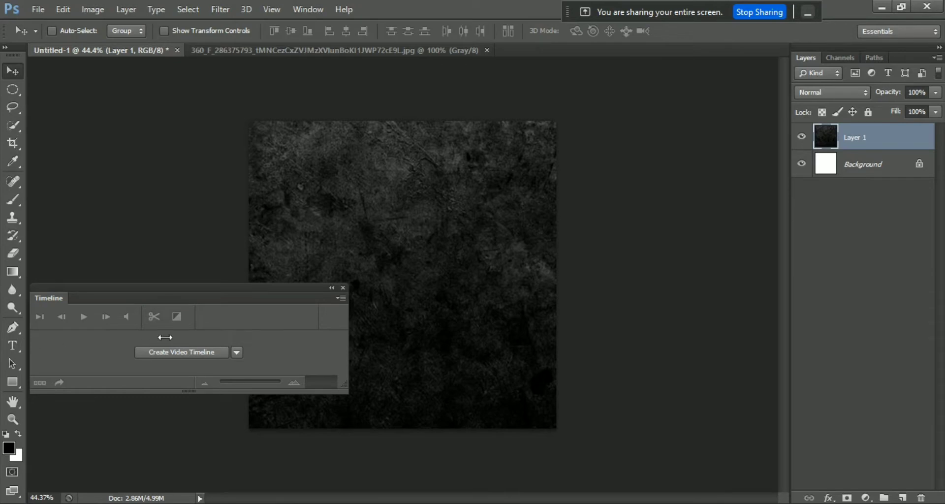
{"action": "left_click", "coordinate": [331, 288]}
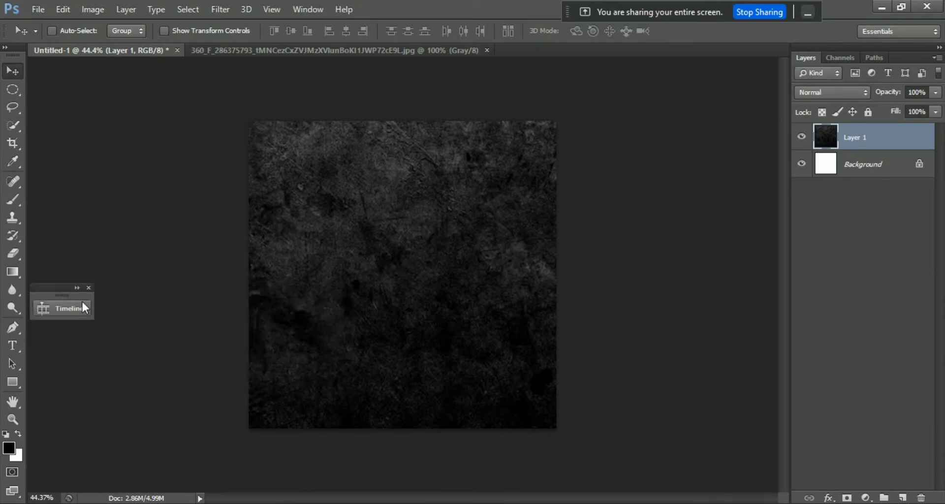
{"action": "scroll", "coordinate": [396, 330], "scroll_direction": "up", "scroll_amount": 1}
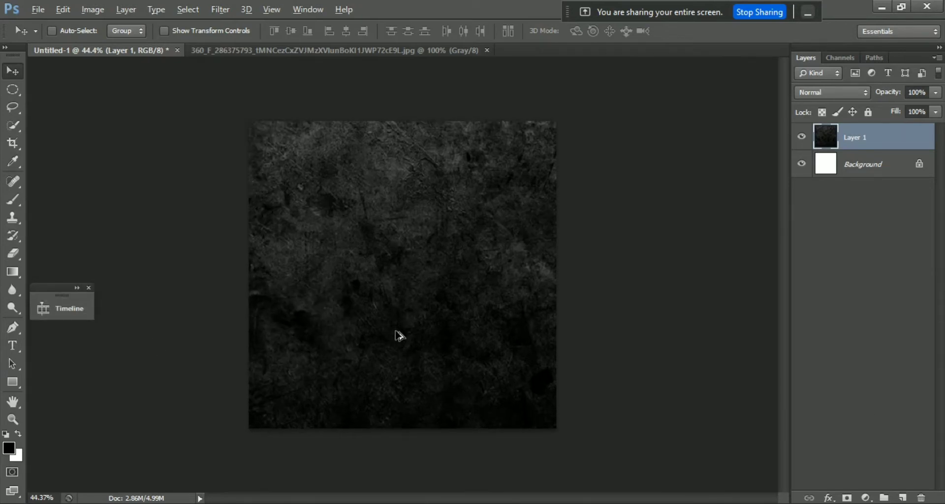
{"action": "scroll", "coordinate": [369, 319], "scroll_direction": "up", "scroll_amount": 1}
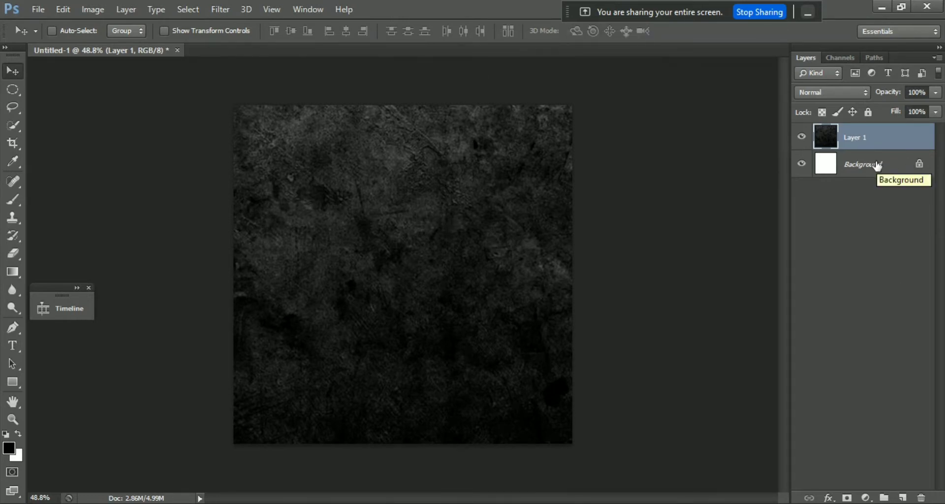
Open Portrait.psd, copy its player layer into the poster, and close Portrait.psd.
{"action": "left_click", "coordinate": [33, 16]}
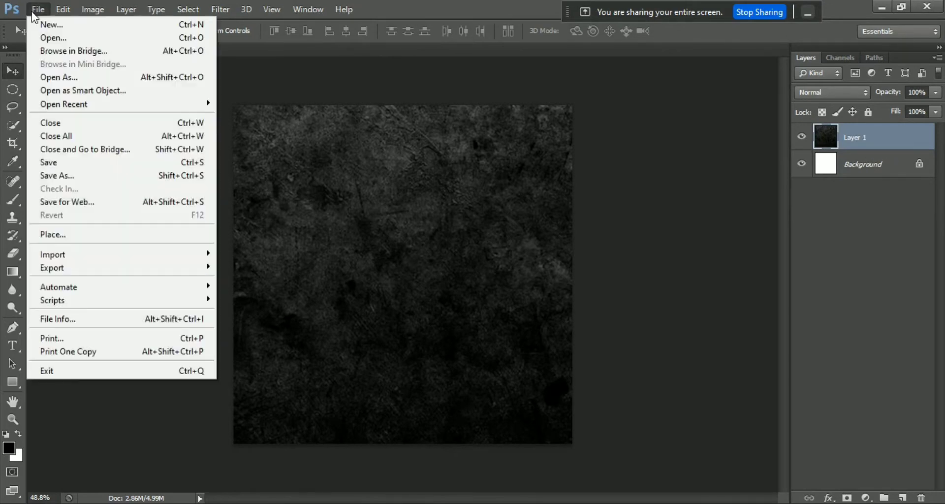
{"action": "left_click", "coordinate": [101, 38]}
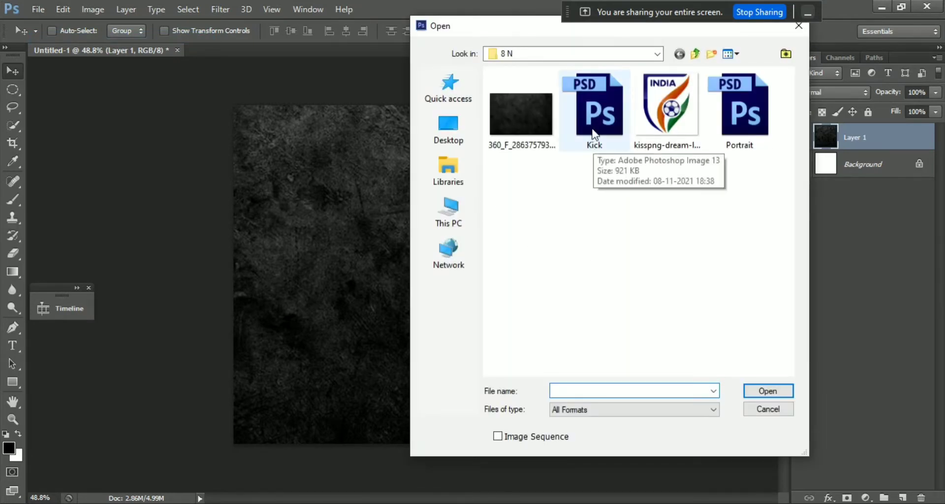
{"action": "left_click", "coordinate": [740, 134]}
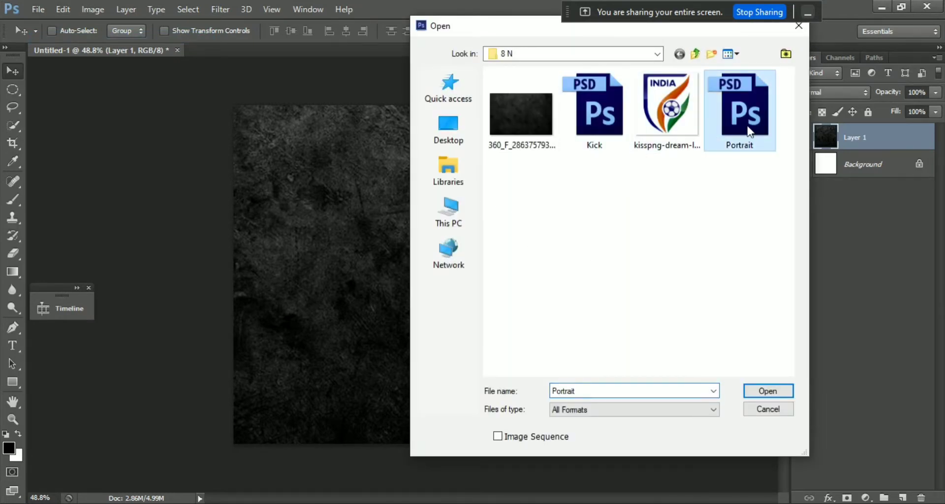
{"action": "left_click", "coordinate": [768, 391]}
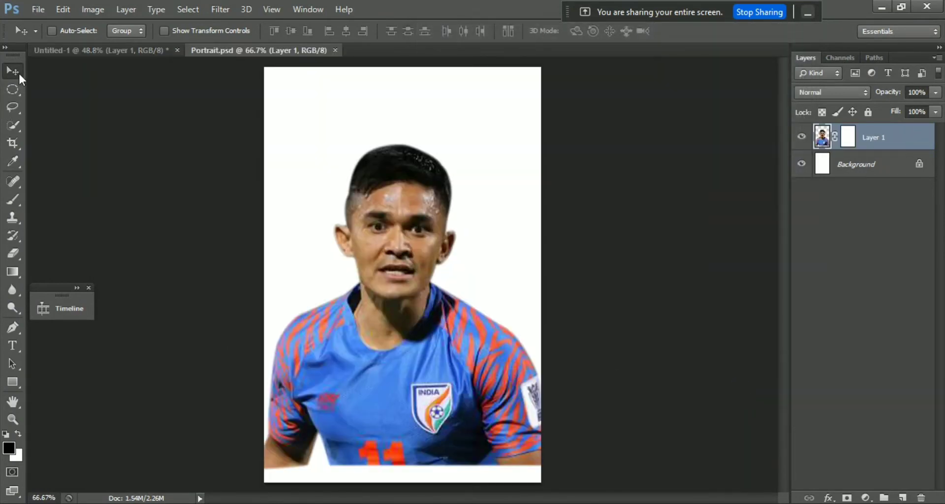
{"action": "mouse_move", "coordinate": [384, 266]}
{"action": "left_mouse_down"}
{"action": "mouse_move", "coordinate": [153, 52]}
{"action": "mouse_move", "coordinate": [395, 246]}
{"action": "left_mouse_up"}
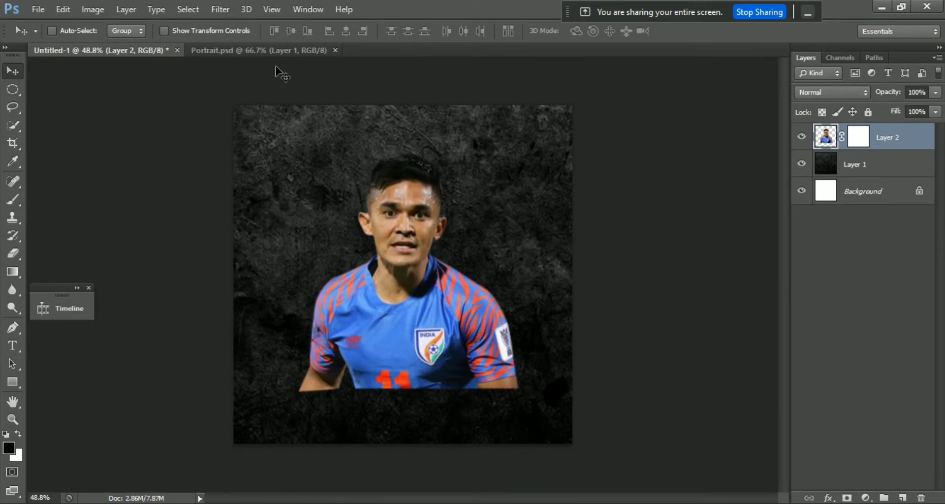
{"action": "left_click", "coordinate": [334, 50]}
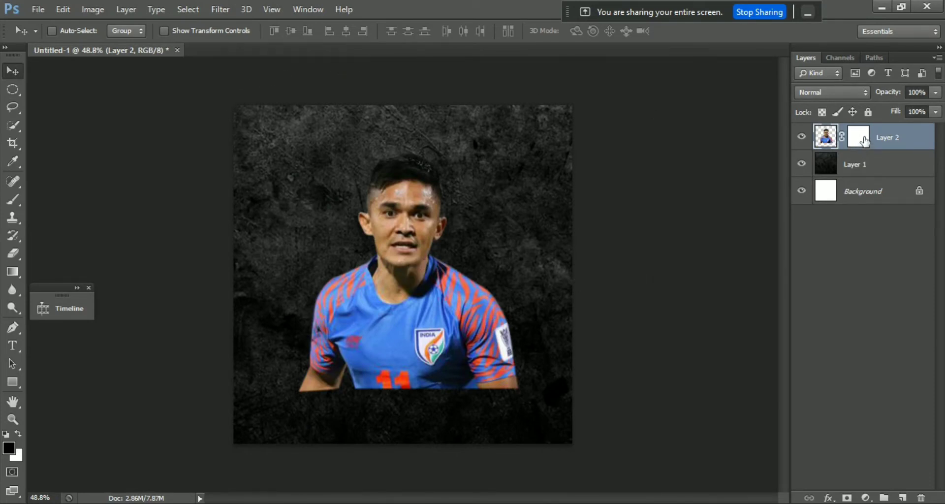
Scale the portrait to about 82% and position it in the poster's upper left.
{"action": "key", "text": "alt"}
{"action": "key", "text": "ctrl+t"}
{"action": "left_click_drag", "start_coordinate": [519, 152], "coordinate": [490, 188]}
{"action": "mouse_move", "coordinate": [449, 237]}
{"action": "left_mouse_down"}
{"action": "mouse_move", "coordinate": [388, 148]}
{"action": "mouse_move", "coordinate": [413, 163]}
{"action": "left_mouse_up"}
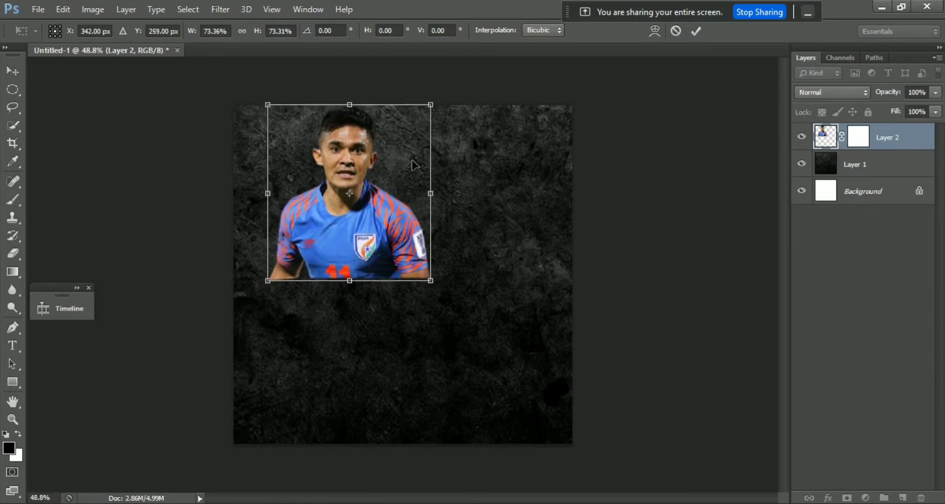
{"action": "left_click_drag", "start_coordinate": [432, 102], "coordinate": [440, 93]}
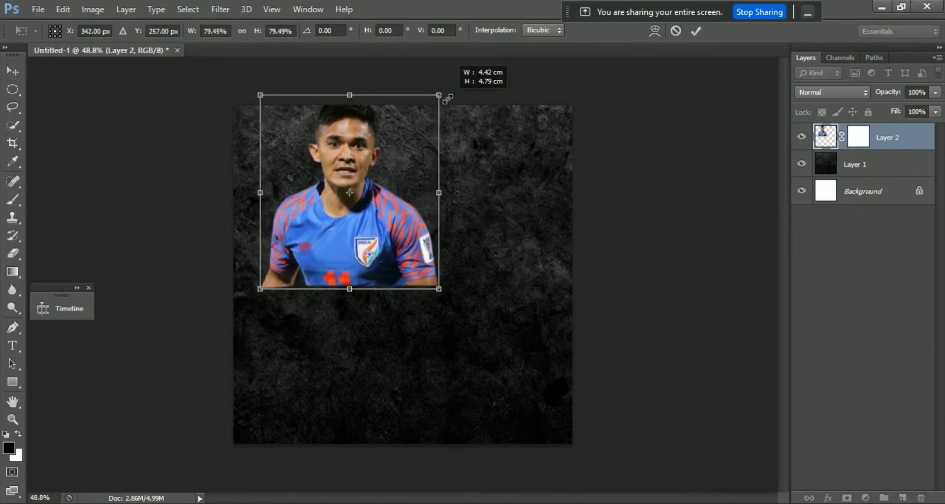
{"action": "left_click_drag", "start_coordinate": [411, 141], "coordinate": [411, 154]}
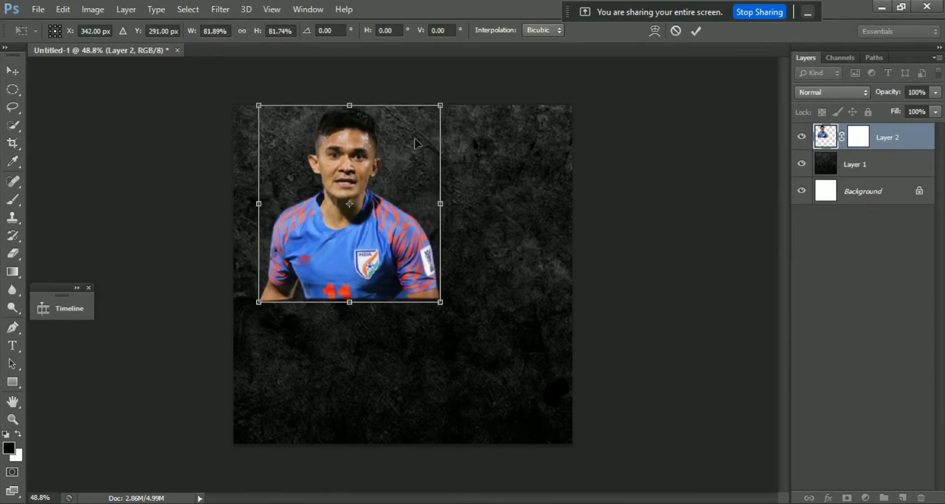
{"action": "key", "text": "Return"}
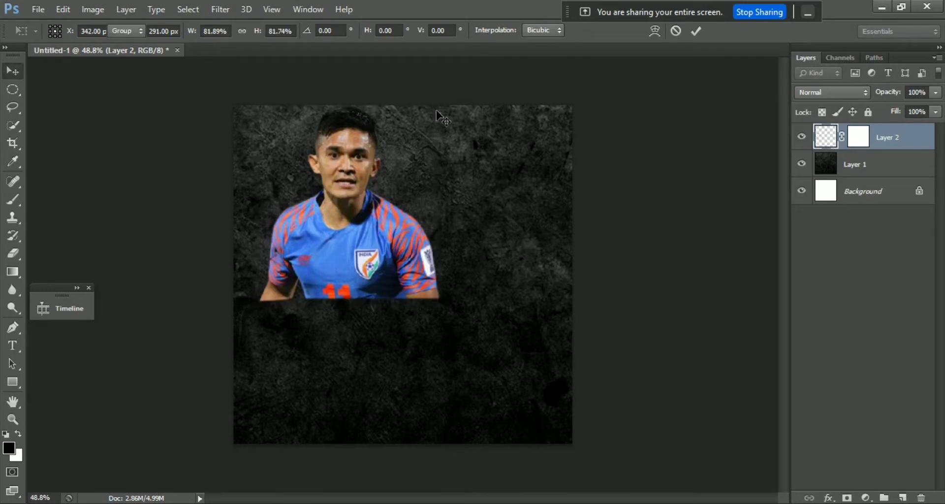
Paint near-black with a 435 px brush on Layer 2's mask to fade the lower torso.
{"action": "left_click", "coordinate": [858, 139]}
{"action": "left_click", "coordinate": [15, 199]}
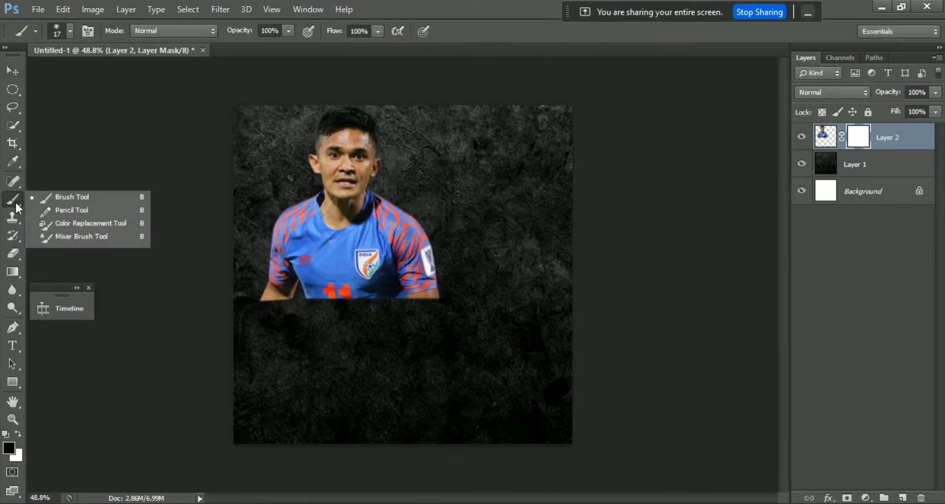
{"action": "left_click", "coordinate": [83, 197]}
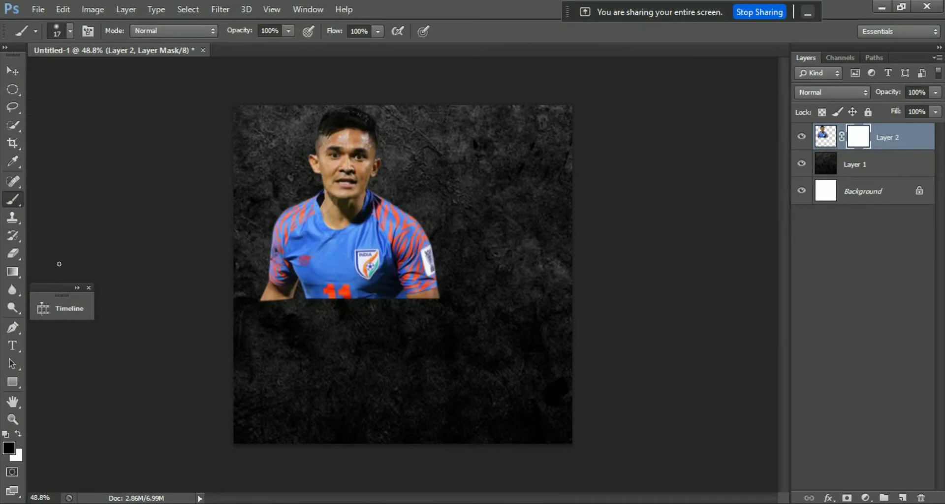
{"action": "left_click", "coordinate": [9, 448]}
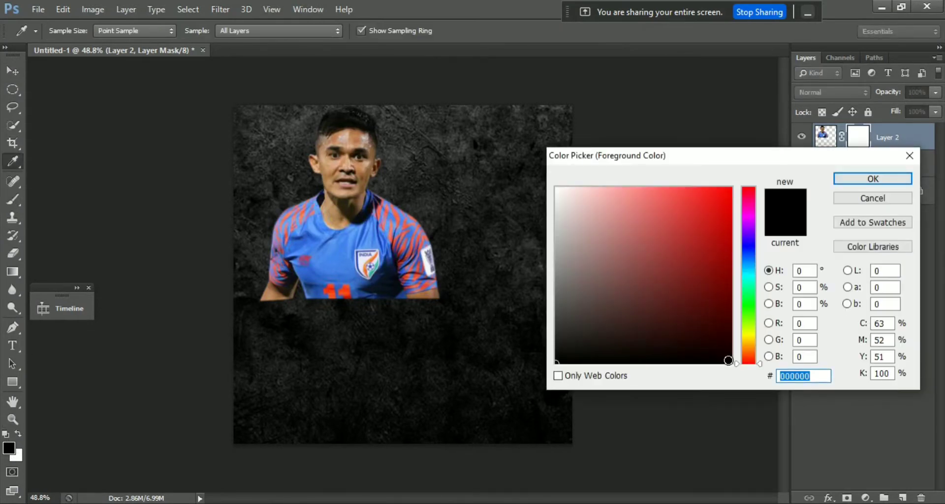
{"action": "left_click", "coordinate": [726, 359]}
{"action": "left_click", "coordinate": [870, 180]}
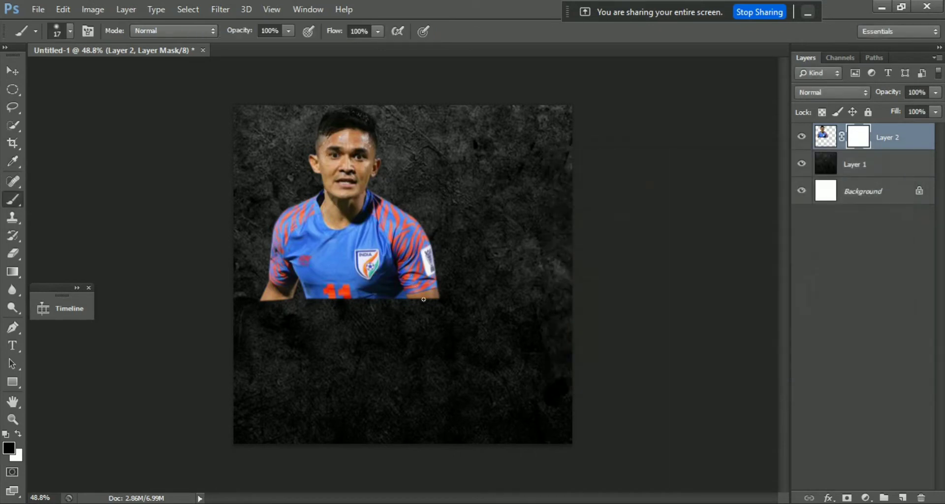
{"action": "left_click_drag", "start_coordinate": [405, 308], "coordinate": [489, 306]}
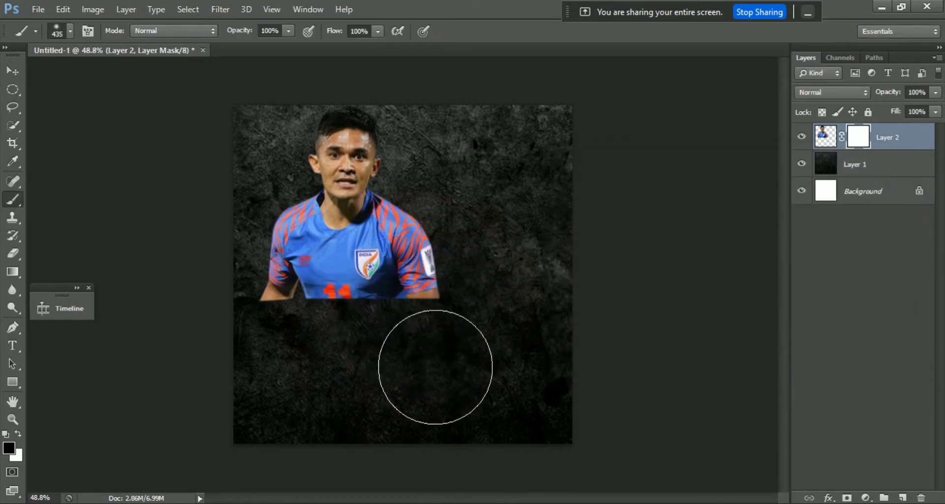
{"action": "mouse_move", "coordinate": [422, 348]}
{"action": "left_mouse_down"}
{"action": "mouse_move", "coordinate": [449, 326]}
{"action": "mouse_move", "coordinate": [458, 285]}
{"action": "mouse_move", "coordinate": [363, 353]}
{"action": "mouse_move", "coordinate": [270, 359]}
{"action": "mouse_move", "coordinate": [249, 344]}
{"action": "mouse_move", "coordinate": [248, 295]}
{"action": "mouse_move", "coordinate": [335, 327]}
{"action": "mouse_move", "coordinate": [423, 301]}
{"action": "mouse_move", "coordinate": [424, 317]}
{"action": "mouse_move", "coordinate": [234, 295]}
{"action": "left_mouse_up"}
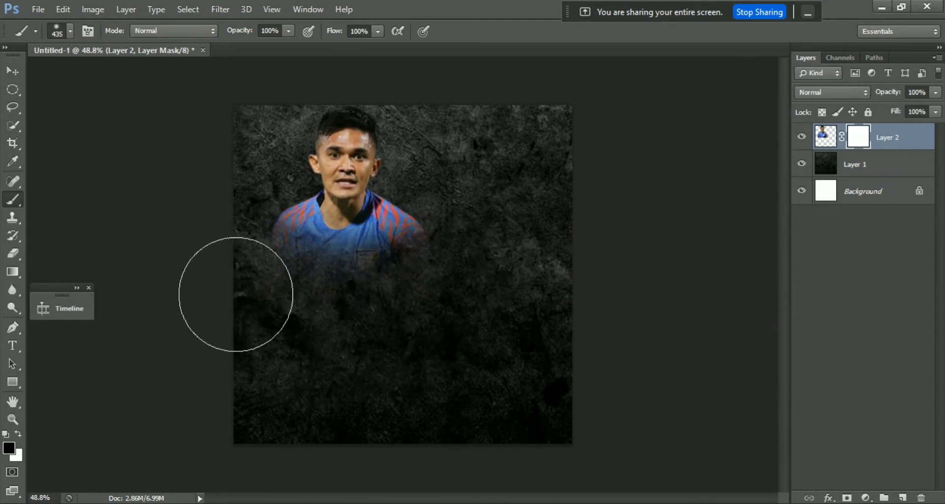
{"action": "mouse_move", "coordinate": [334, 341]}
{"action": "left_mouse_down"}
{"action": "mouse_move", "coordinate": [453, 359]}
{"action": "mouse_move", "coordinate": [347, 347]}
{"action": "left_mouse_up"}
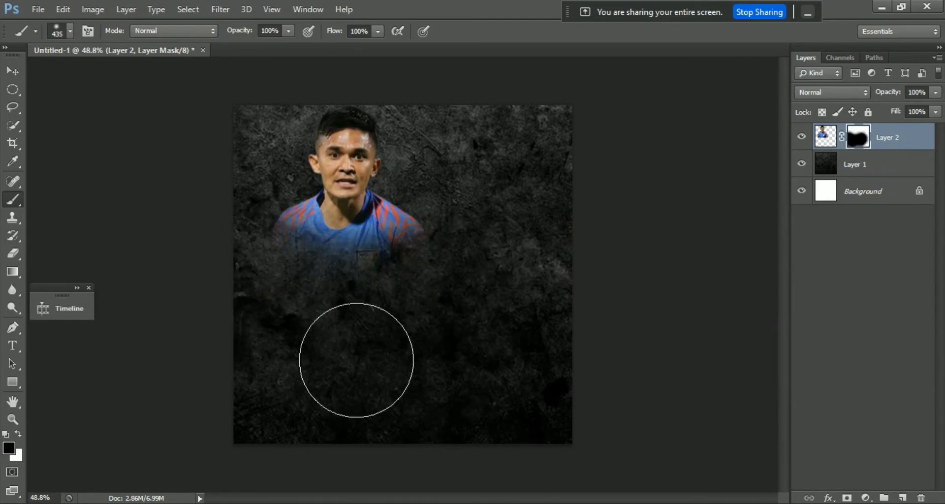
Enlarge the portrait layer to about 104%.
{"action": "key", "text": "ctrl+t"}
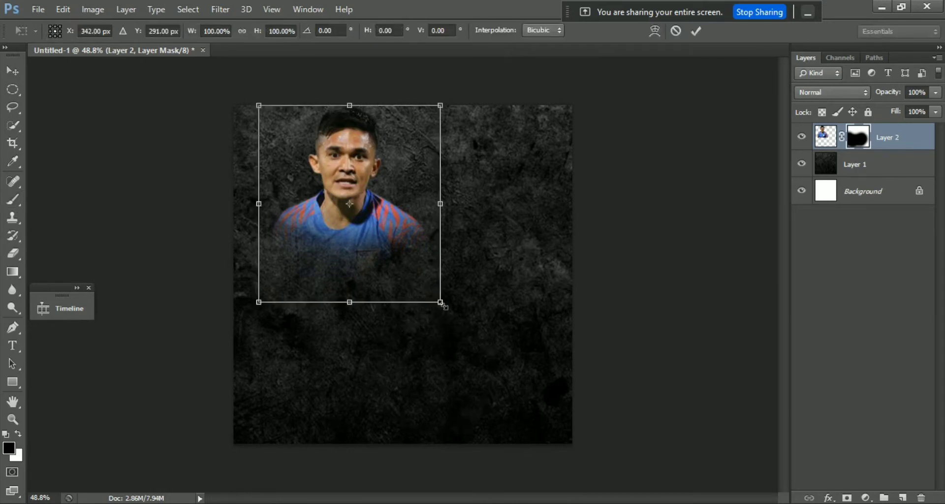
{"action": "left_click_drag", "start_coordinate": [443, 305], "coordinate": [444, 306]}
{"action": "key", "text": "Return"}
{"action": "key", "text": "b"}
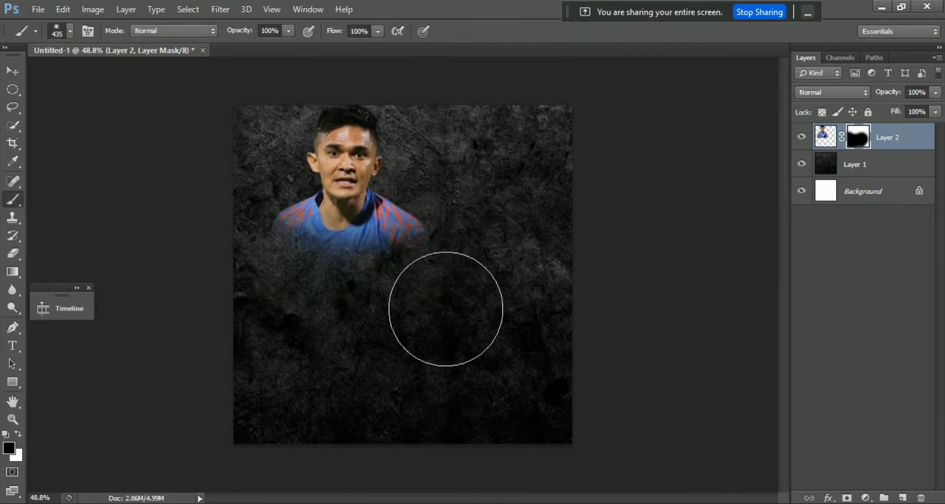
Add a Brightness/Contrast layer clipped to Layer 2 with brightness -41 and contrast 100.
{"action": "left_click", "coordinate": [865, 497]}
{"action": "left_click", "coordinate": [903, 251]}
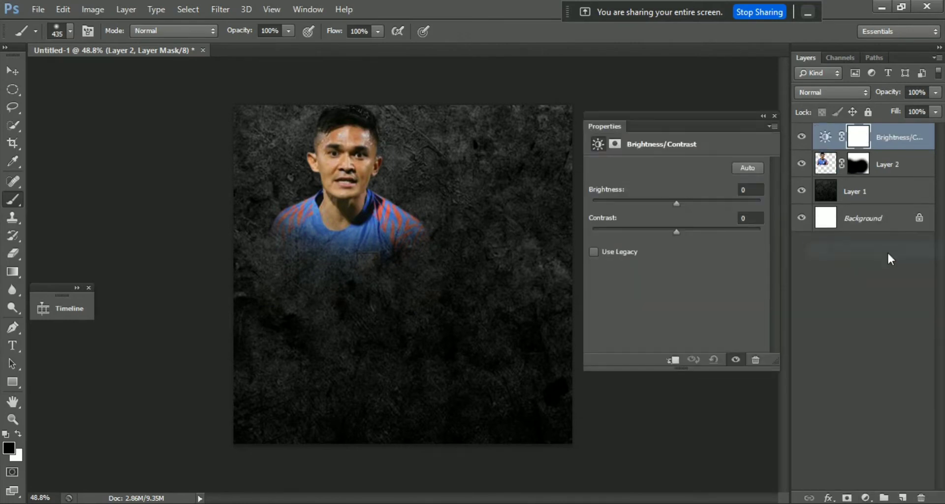
{"action": "left_click", "coordinate": [673, 361]}
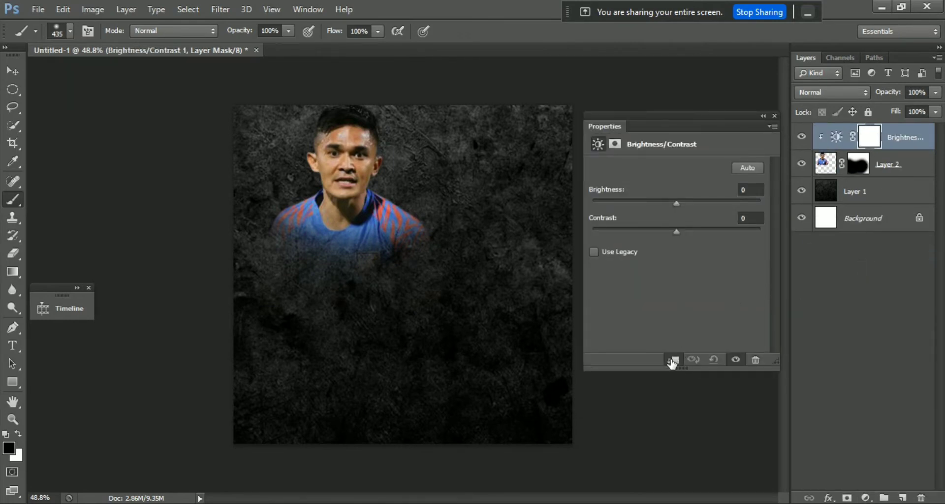
{"action": "left_click_drag", "start_coordinate": [675, 206], "coordinate": [675, 203]}
{"action": "left_click", "coordinate": [656, 203]}
{"action": "left_click_drag", "start_coordinate": [655, 201], "coordinate": [651, 203]}
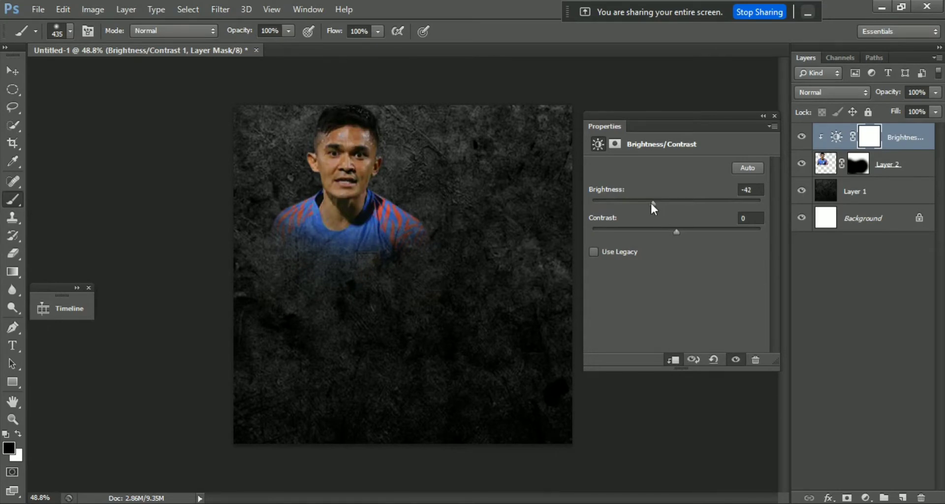
{"action": "left_click_drag", "start_coordinate": [678, 230], "coordinate": [796, 228]}
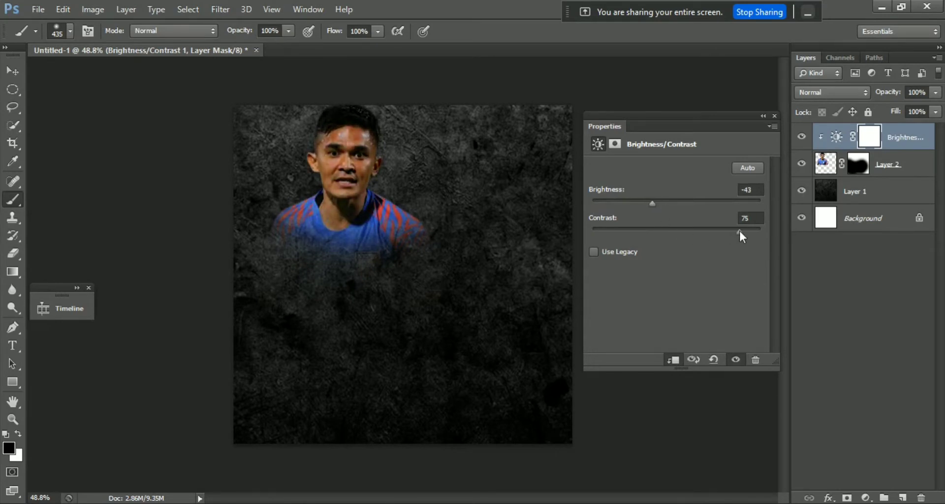
{"action": "left_click_drag", "start_coordinate": [649, 200], "coordinate": [654, 202]}
{"action": "left_click", "coordinate": [735, 359]}
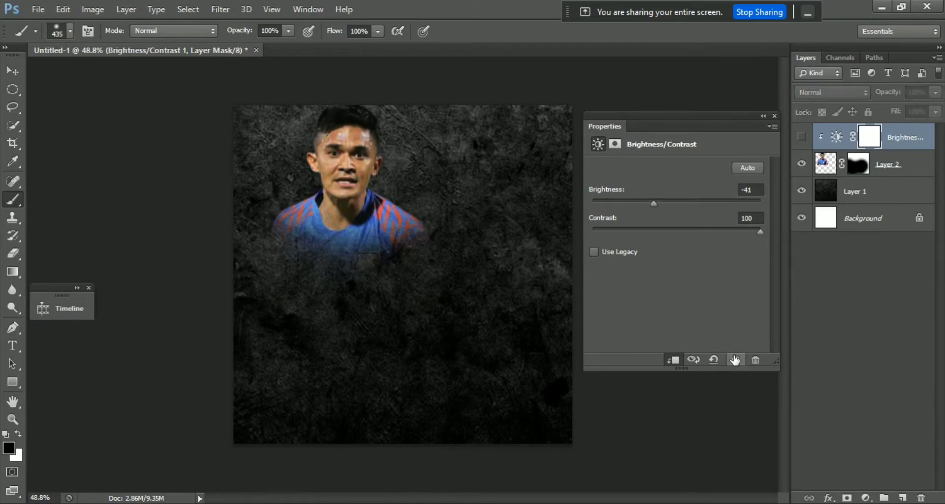
{"action": "left_click", "coordinate": [735, 358]}
{"action": "left_click", "coordinate": [774, 116]}
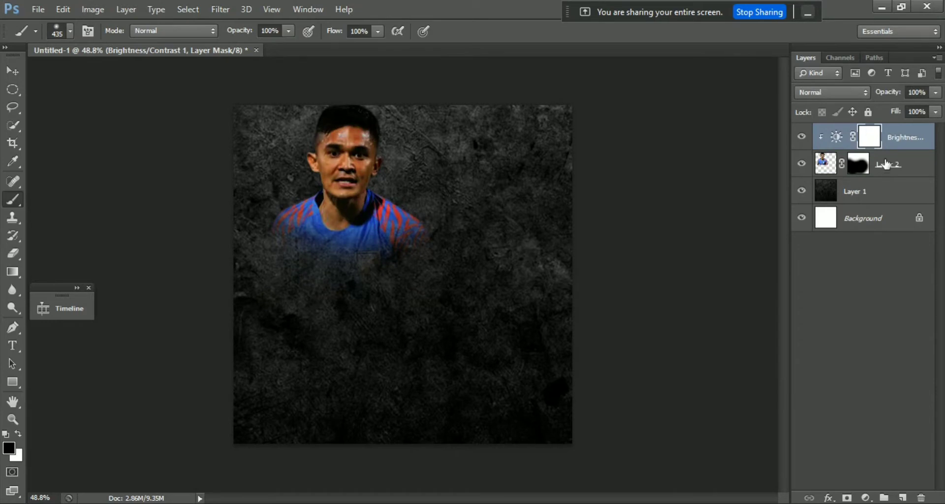
Add a Black & White adjustment clipped to the portrait.
{"action": "left_click", "coordinate": [866, 498]}
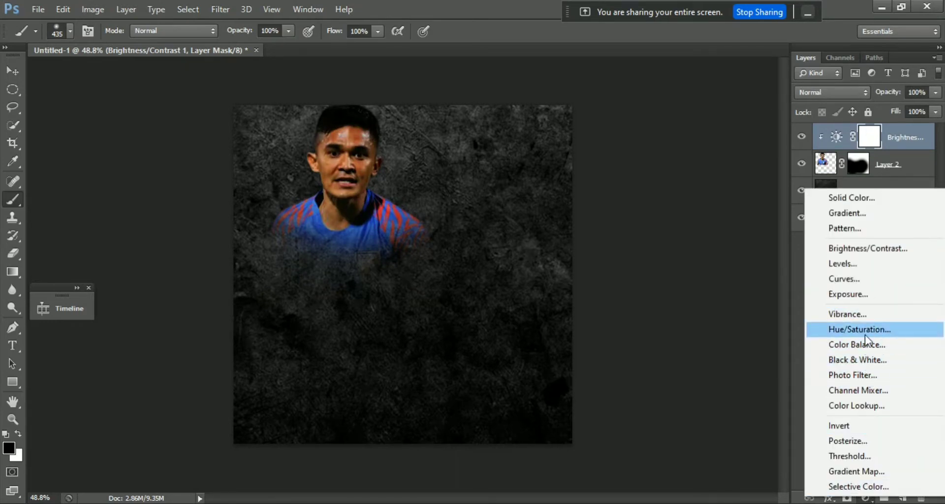
{"action": "left_click", "coordinate": [904, 361]}
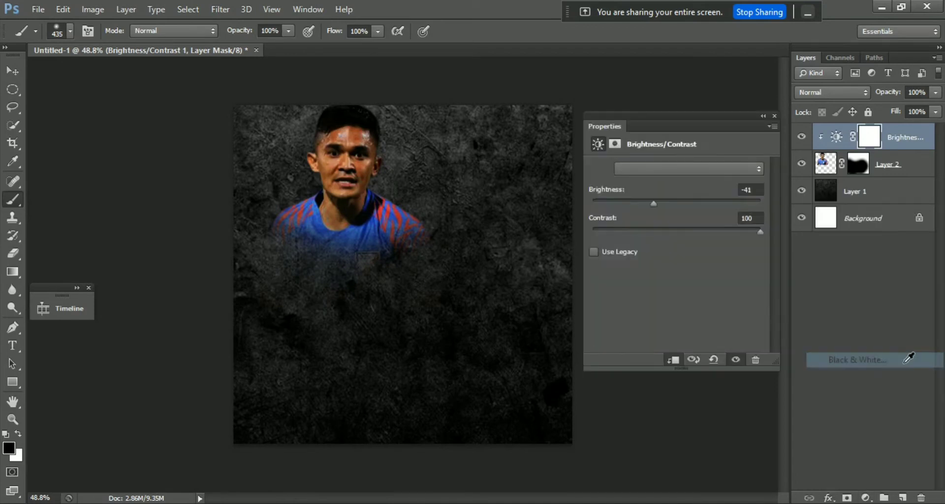
{"action": "left_click", "coordinate": [674, 362]}
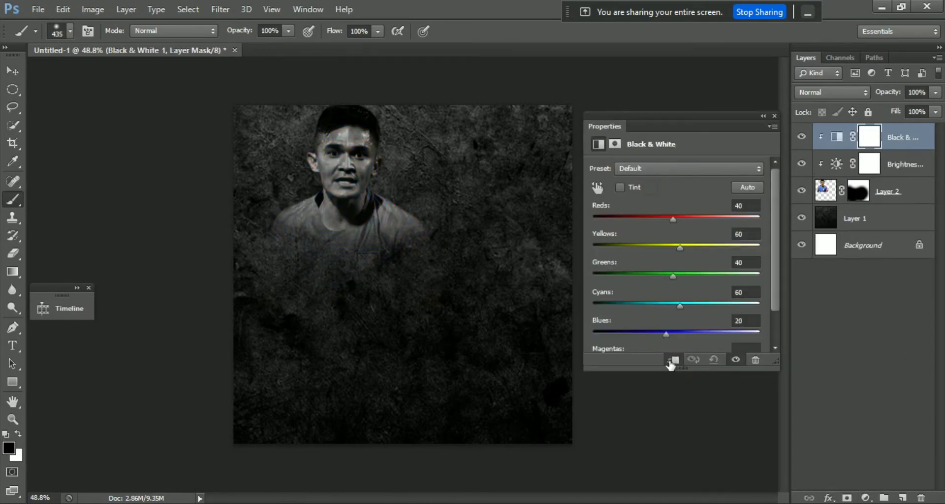
Lower the portrait layer (Layer 2) opacity to 57%.
{"action": "left_click", "coordinate": [775, 116]}
{"action": "left_click_drag", "start_coordinate": [889, 97], "coordinate": [874, 96]}
{"action": "left_click", "coordinate": [898, 194]}
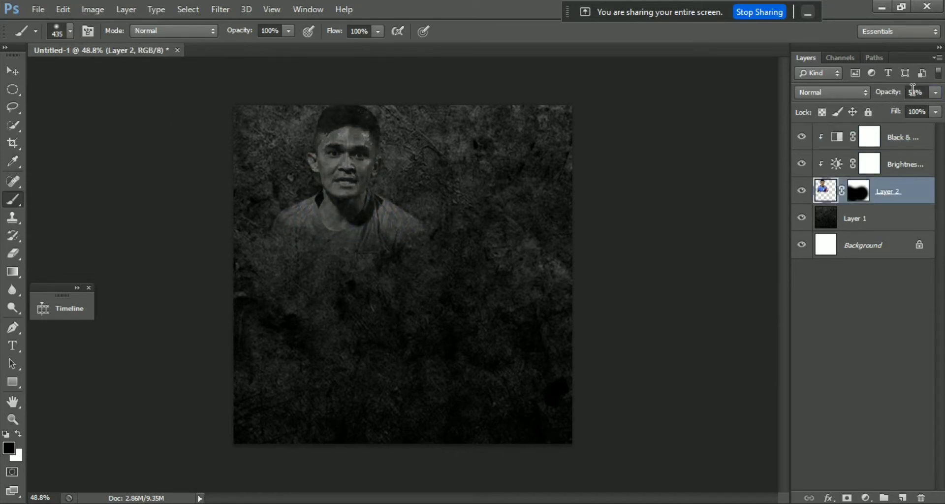
{"action": "left_click_drag", "start_coordinate": [879, 96], "coordinate": [890, 94]}
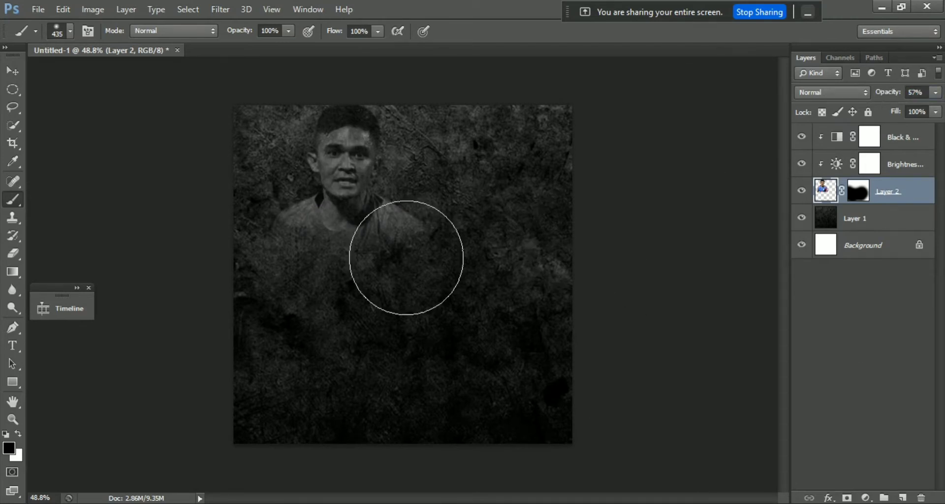
Reduce the brush size from 435 to 148.
{"action": "left_click_drag", "start_coordinate": [400, 336], "coordinate": [363, 351]}
{"action": "scroll", "coordinate": [374, 345], "scroll_direction": "down", "scroll_amount": 3}
{"action": "scroll", "coordinate": [381, 339], "scroll_direction": "up", "scroll_amount": 2}
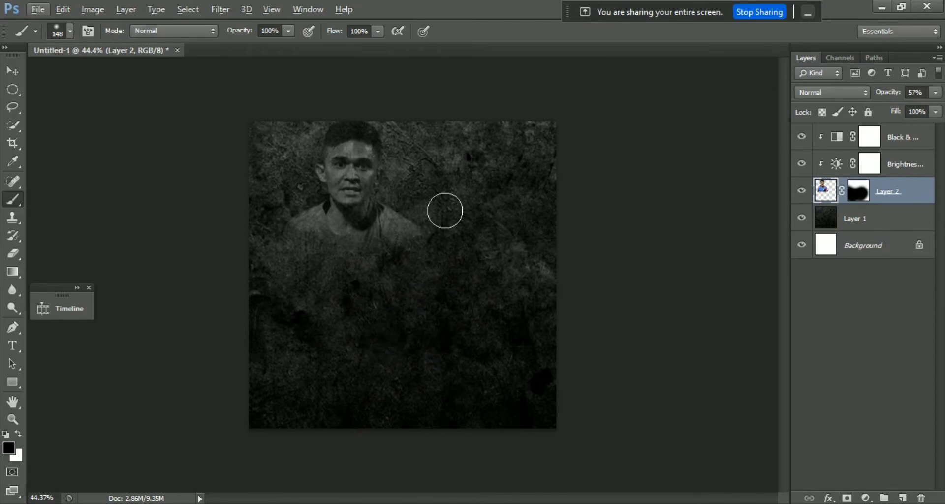
{"action": "scroll", "coordinate": [457, 305], "scroll_direction": "down", "scroll_amount": 1}
{"action": "scroll", "coordinate": [457, 305], "scroll_direction": "up", "scroll_amount": 1}
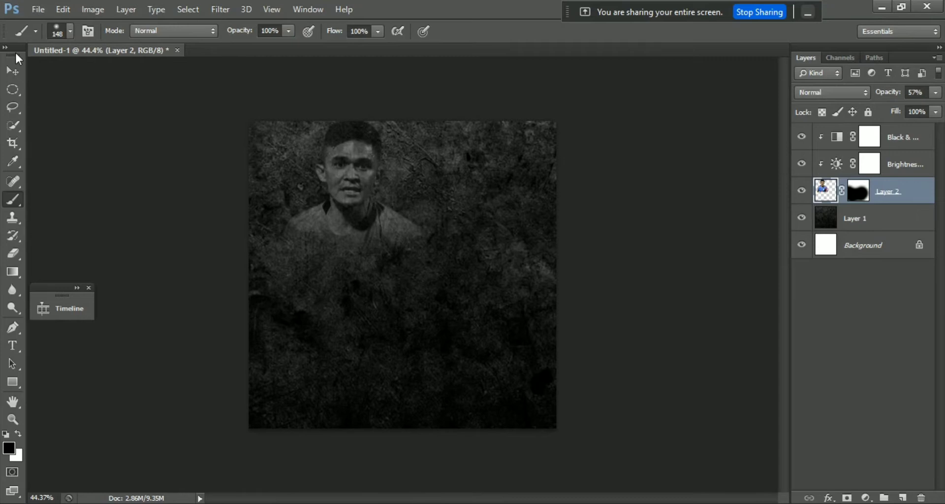
{"action": "left_click", "coordinate": [36, 9]}
Open Kick.psd alongside the poster document.
{"action": "left_click", "coordinate": [138, 40]}
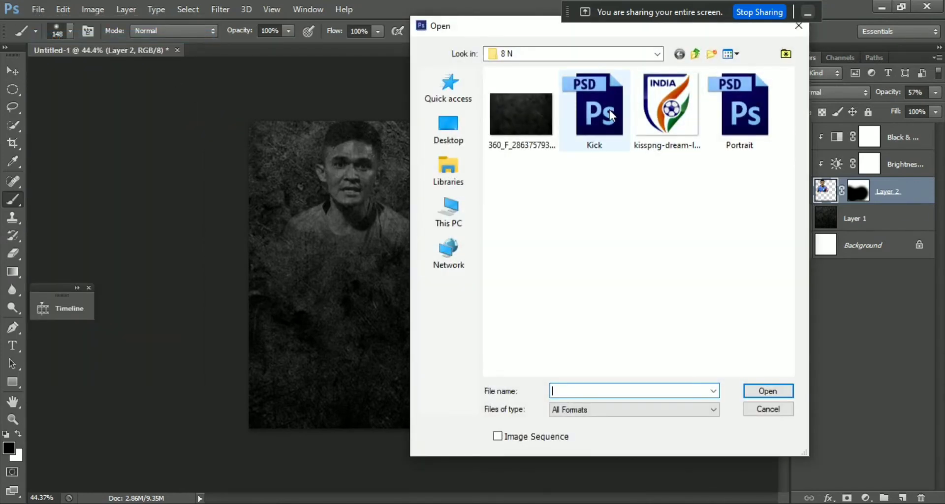
{"action": "left_click", "coordinate": [610, 110]}
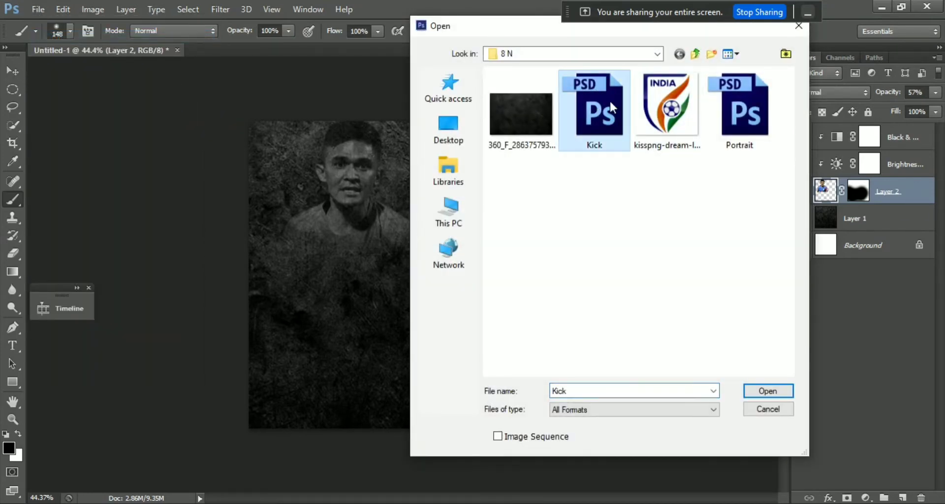
{"action": "left_click", "coordinate": [767, 390]}
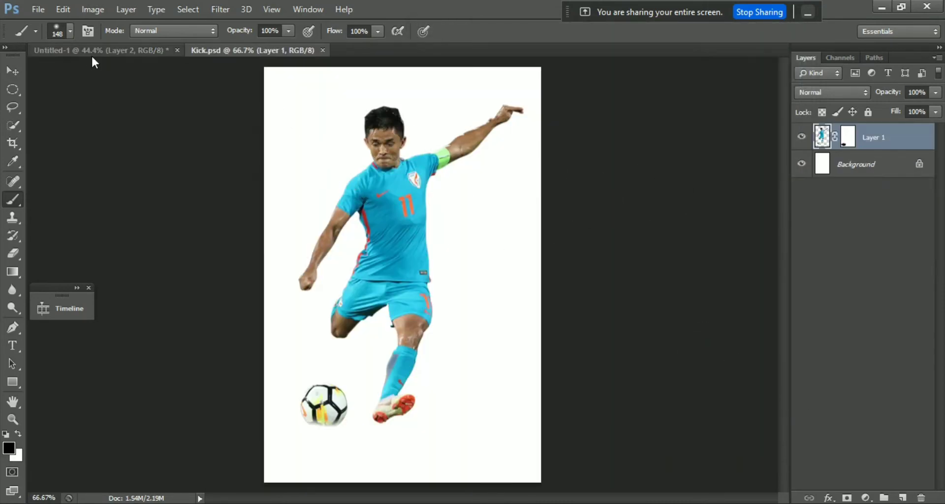
{"action": "left_click", "coordinate": [91, 51]}
{"action": "left_click", "coordinate": [868, 138]}
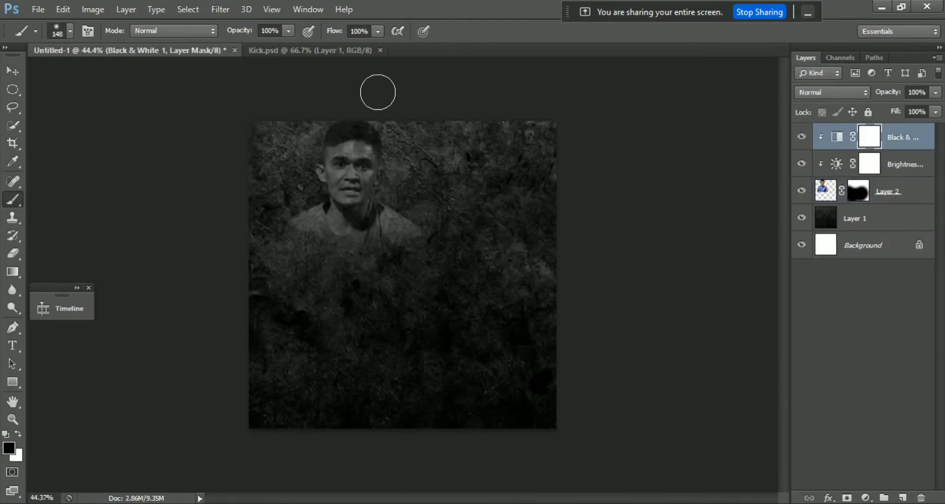
{"action": "left_click", "coordinate": [308, 49]}
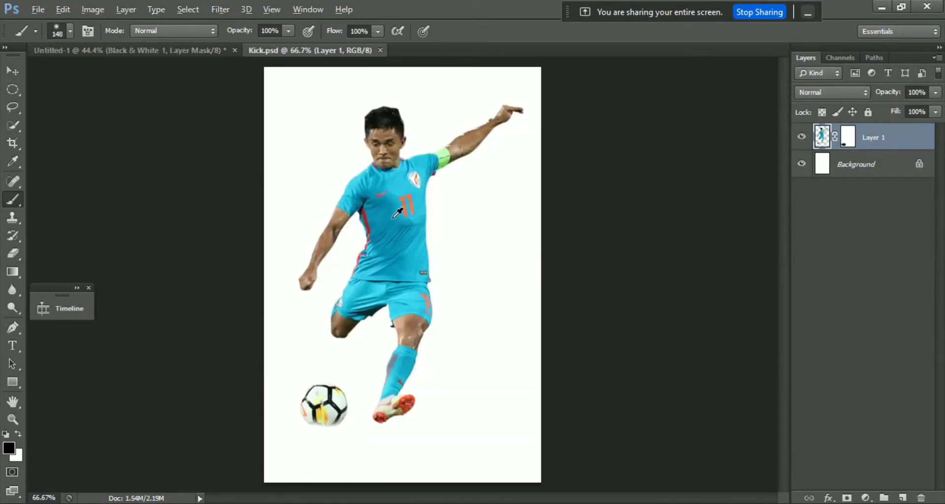
Copy the kicking player into the poster as Layer 3, unclip it, and move it up-right.
{"action": "left_click", "coordinate": [12, 71]}
{"action": "mouse_move", "coordinate": [369, 251]}
{"action": "left_mouse_down"}
{"action": "mouse_move", "coordinate": [116, 58]}
{"action": "mouse_move", "coordinate": [408, 278]}
{"action": "left_mouse_up"}
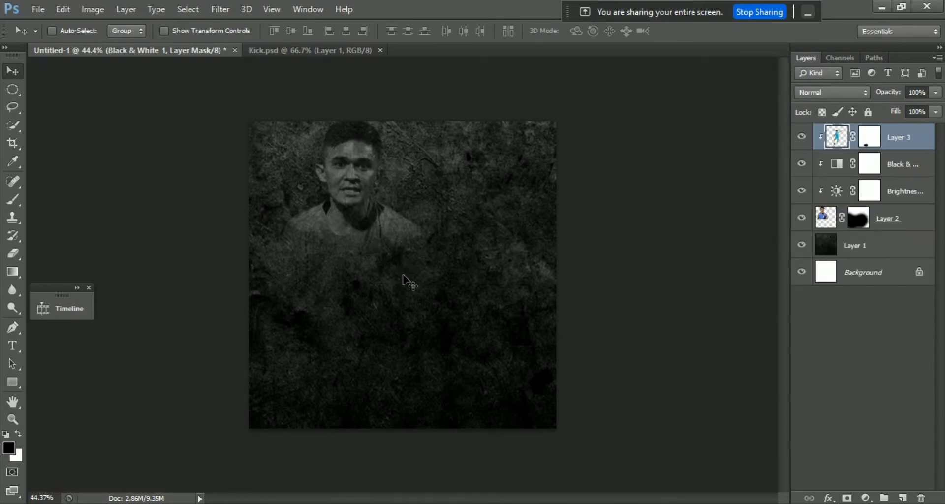
{"action": "left_click", "coordinate": [842, 152], "text": "alt"}
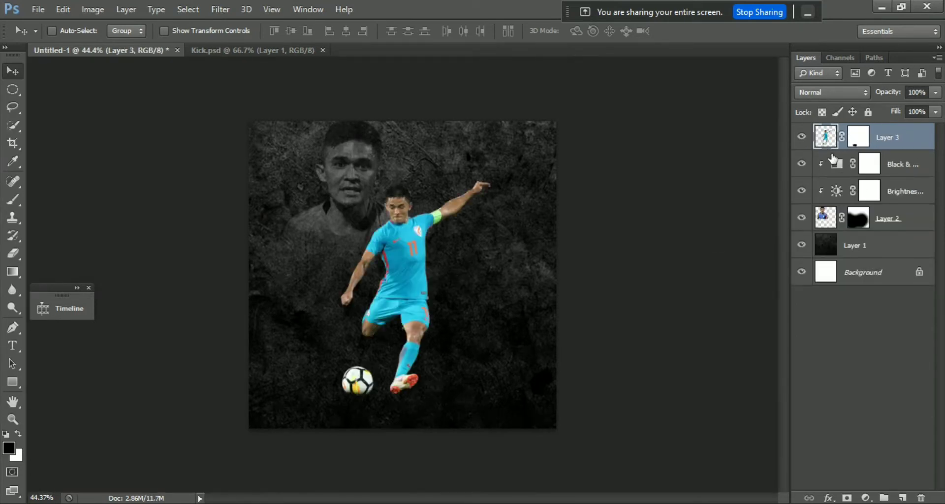
{"action": "mouse_move", "coordinate": [373, 270]}
{"action": "left_mouse_down"}
{"action": "mouse_move", "coordinate": [437, 257]}
{"action": "mouse_move", "coordinate": [441, 243]}
{"action": "left_mouse_up"}
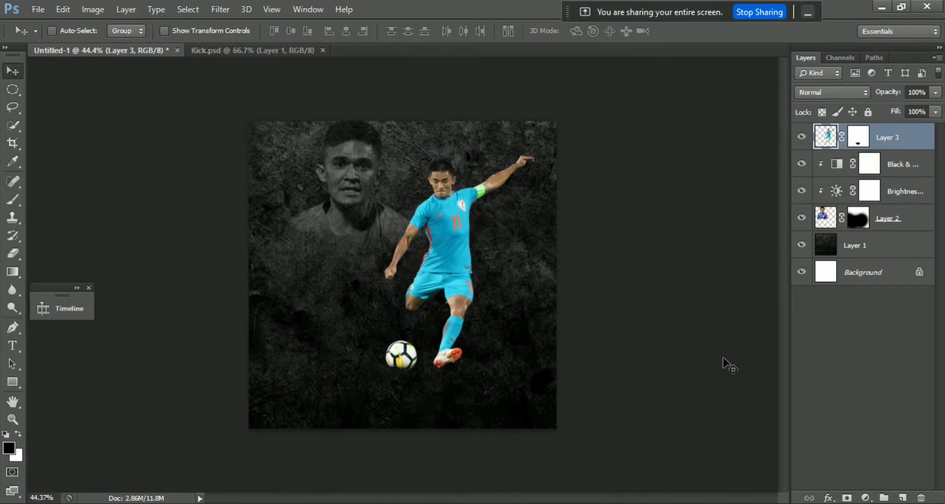
Add a Brightness/Contrast layer clipped to Layer 3 with brightness 42 and contrast 17.
{"action": "left_click", "coordinate": [865, 497]}
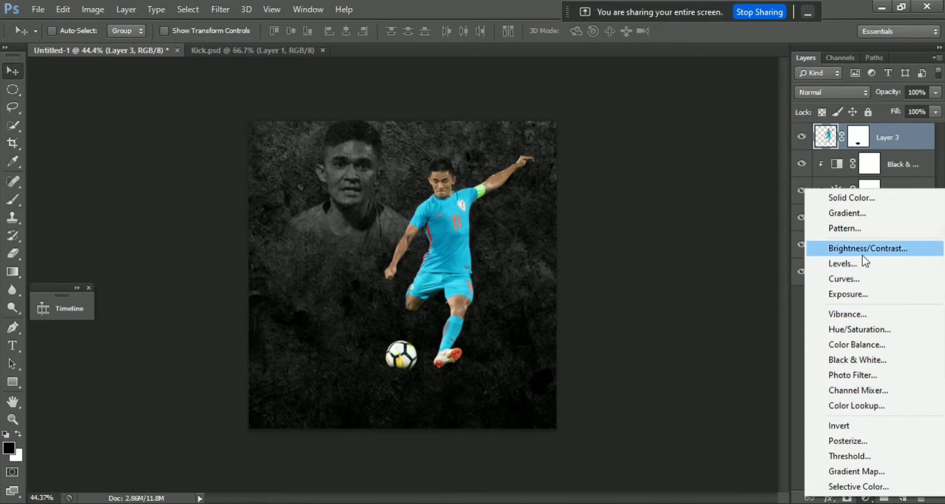
{"action": "left_click", "coordinate": [896, 253]}
{"action": "left_click", "coordinate": [674, 360]}
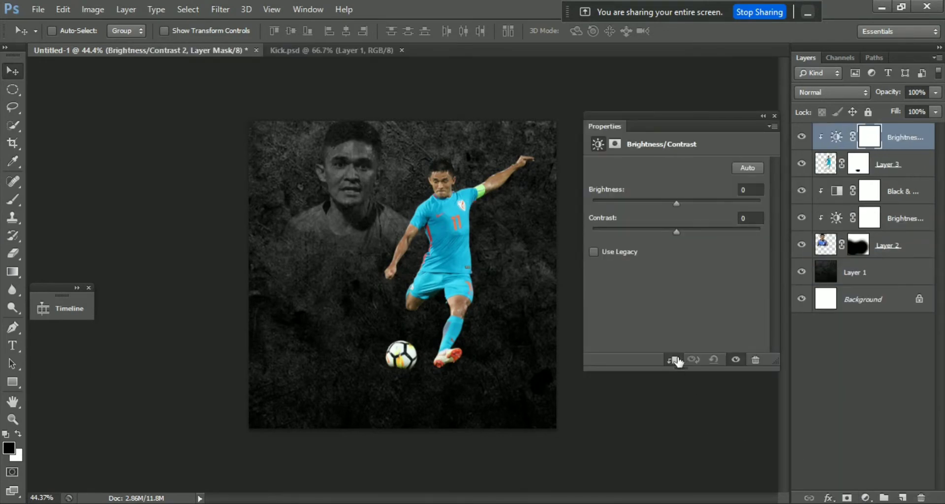
{"action": "mouse_move", "coordinate": [675, 202]}
{"action": "left_mouse_down"}
{"action": "mouse_move", "coordinate": [694, 204]}
{"action": "mouse_move", "coordinate": [688, 231]}
{"action": "left_mouse_up"}
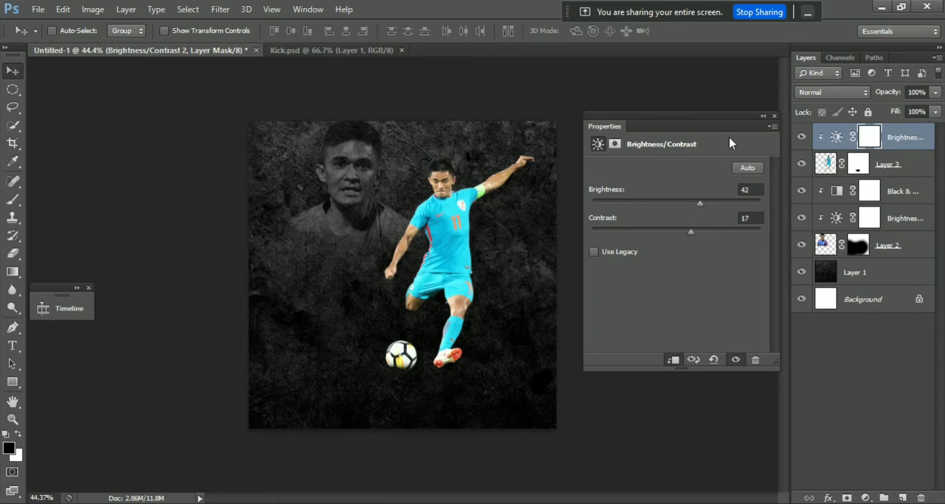
{"action": "left_click", "coordinate": [773, 115]}
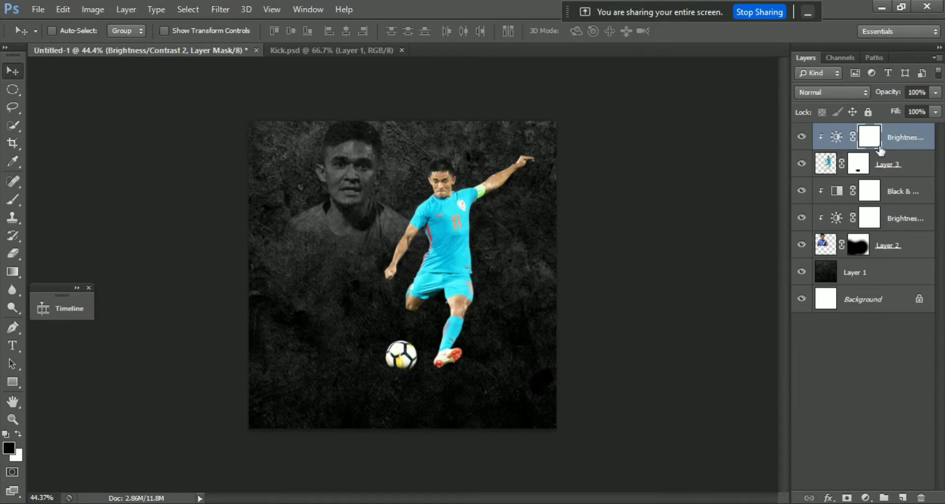
{"action": "left_click", "coordinate": [866, 498]}
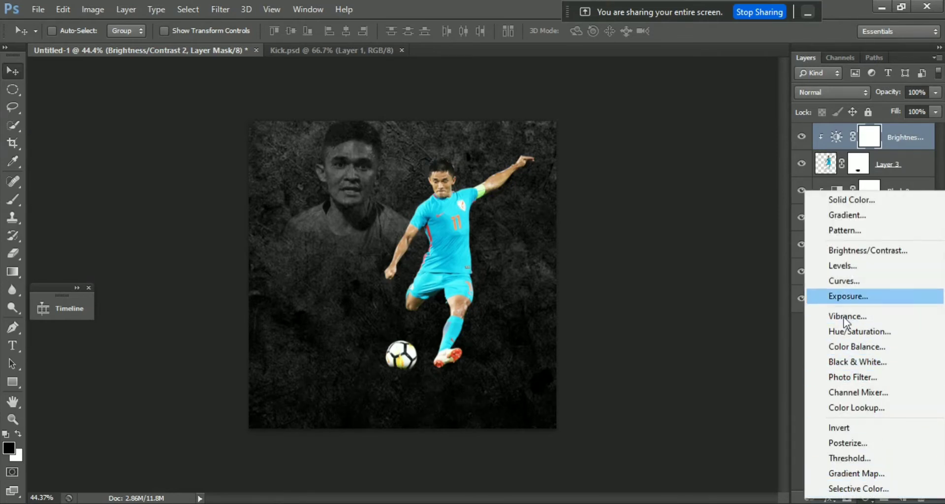
Add a Black & White layer clipped to the kicking player, target its mask, and select the Brush.
{"action": "left_click", "coordinate": [883, 362]}
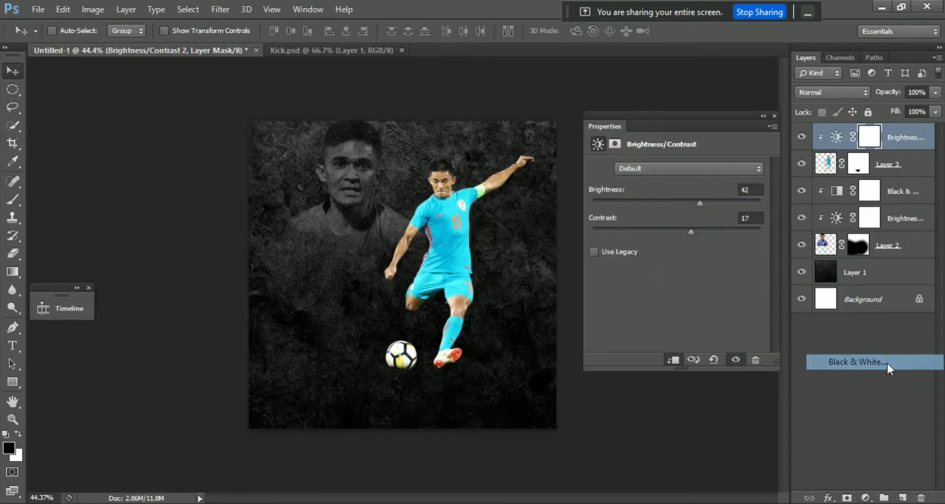
{"action": "left_click", "coordinate": [672, 360]}
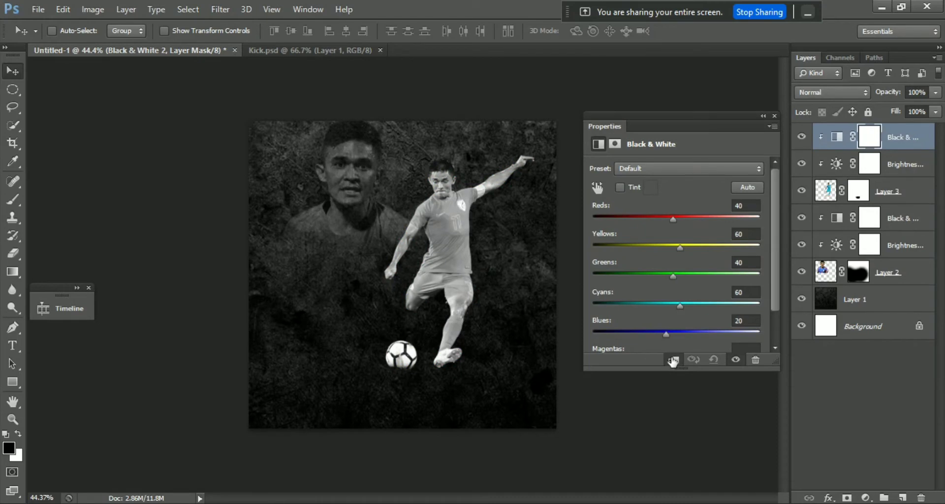
{"action": "left_click", "coordinate": [773, 115]}
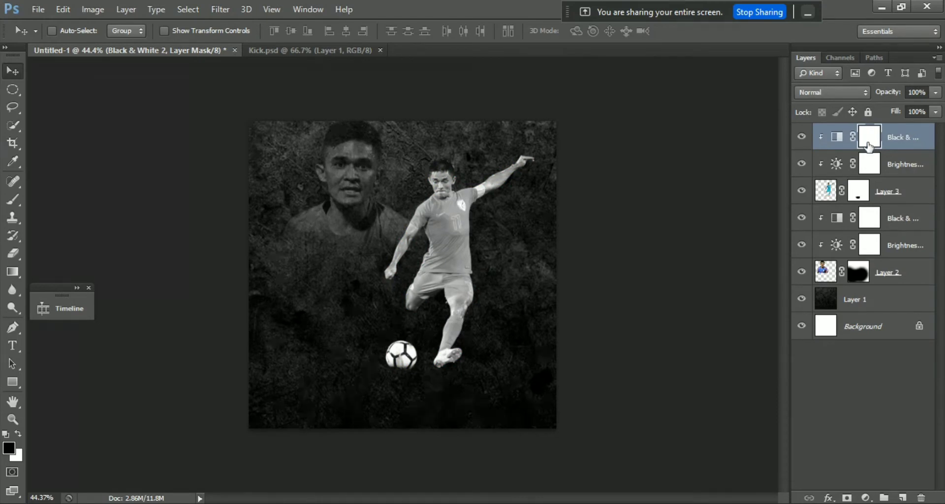
{"action": "left_click", "coordinate": [13, 199]}
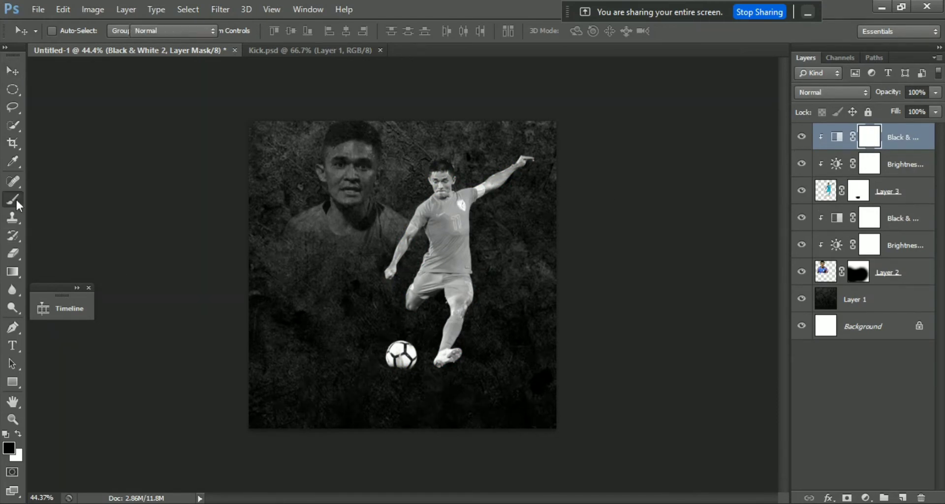
Paint black on the Black & White 2 mask to restore colour at the collar, chest and armband.
{"action": "scroll", "coordinate": [488, 263], "scroll_direction": "up", "scroll_amount": 4}
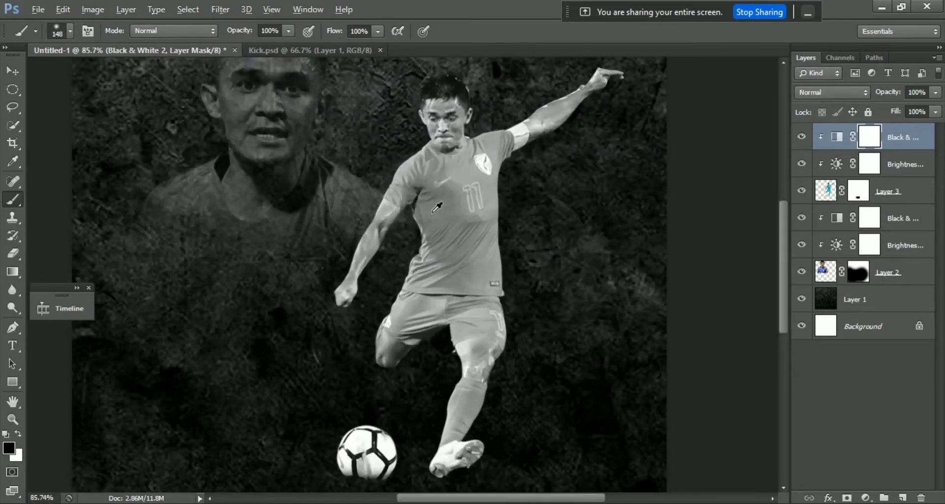
{"action": "scroll", "coordinate": [488, 264], "scroll_direction": "up", "scroll_amount": 1}
{"action": "mouse_move", "coordinate": [433, 211]}
{"action": "left_mouse_down"}
{"action": "mouse_move", "coordinate": [413, 211]}
{"action": "mouse_move", "coordinate": [418, 195]}
{"action": "left_mouse_up"}
{"action": "scroll", "coordinate": [425, 175], "scroll_direction": "up", "scroll_amount": 2}
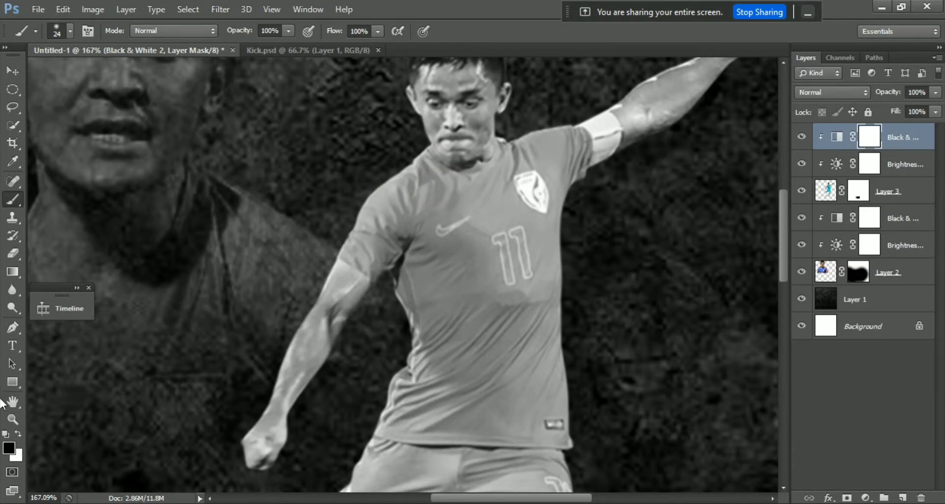
{"action": "left_click_drag", "start_coordinate": [433, 192], "coordinate": [439, 195]}
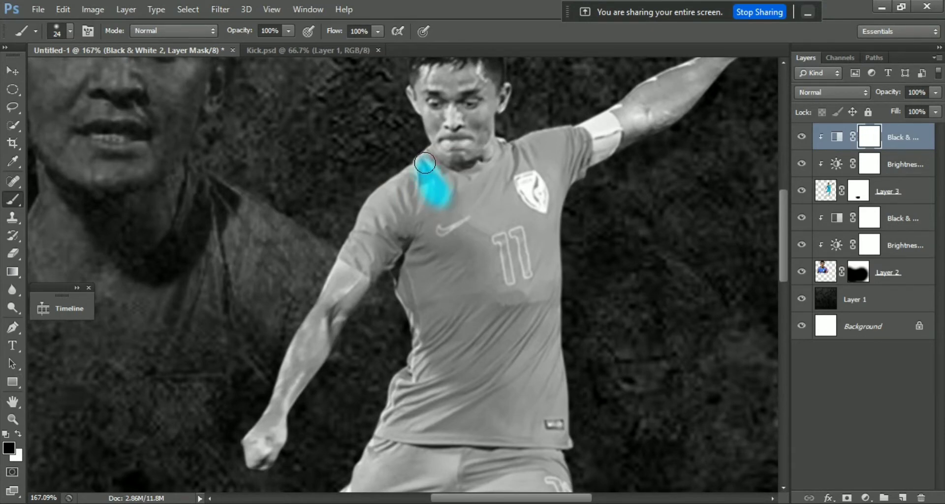
{"action": "left_click_drag", "start_coordinate": [425, 163], "coordinate": [423, 163]}
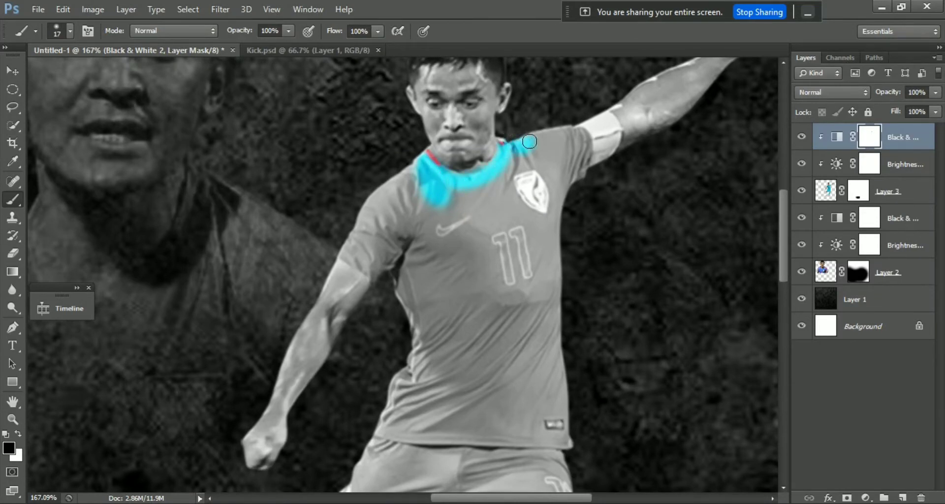
{"action": "mouse_move", "coordinate": [605, 120]}
{"action": "left_mouse_down"}
{"action": "mouse_move", "coordinate": [607, 152]}
{"action": "mouse_move", "coordinate": [540, 247]}
{"action": "mouse_move", "coordinate": [571, 249]}
{"action": "mouse_move", "coordinate": [566, 239]}
{"action": "mouse_move", "coordinate": [487, 314]}
{"action": "left_mouse_up"}
{"action": "left_click_drag", "start_coordinate": [431, 298], "coordinate": [413, 299]}
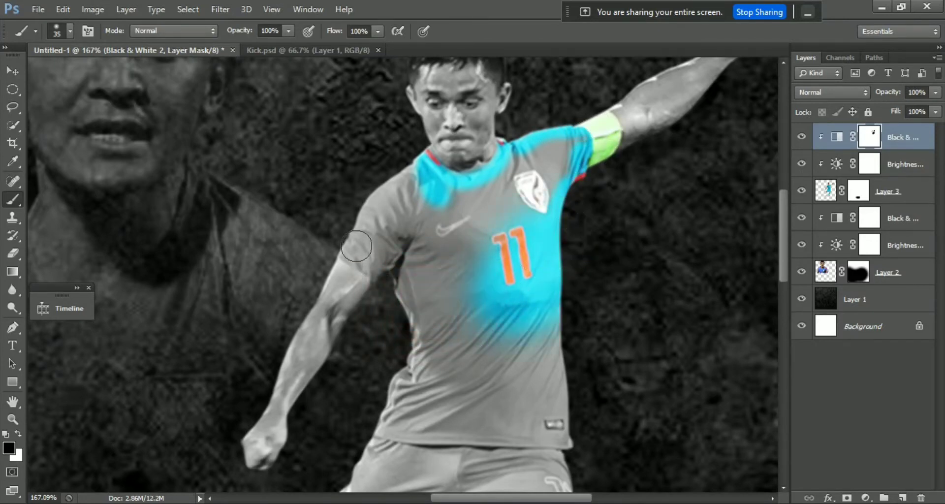
{"action": "left_click_drag", "start_coordinate": [354, 238], "coordinate": [342, 246]}
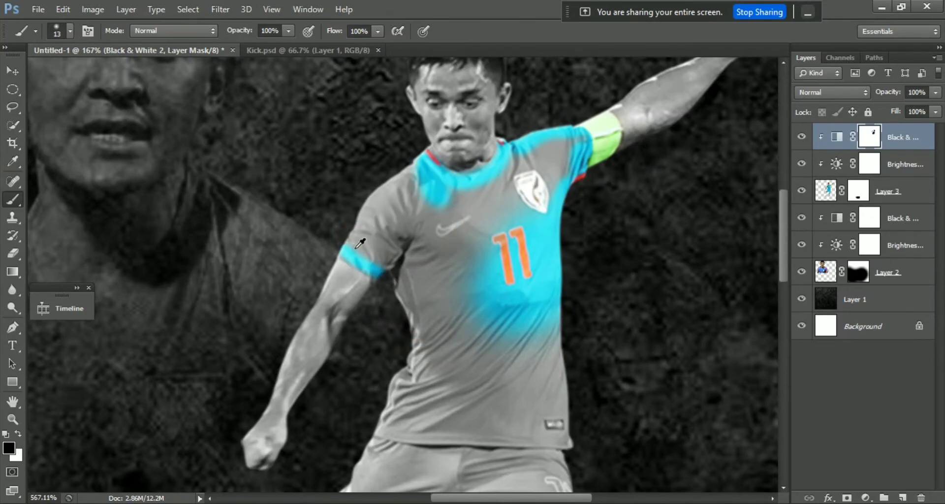
Restore colour on the sleeve, underarm and down the shirt's right edge.
{"action": "scroll", "coordinate": [360, 243], "scroll_direction": "up", "scroll_amount": 5}
{"action": "scroll", "coordinate": [323, 264], "scroll_direction": "down", "scroll_amount": 2}
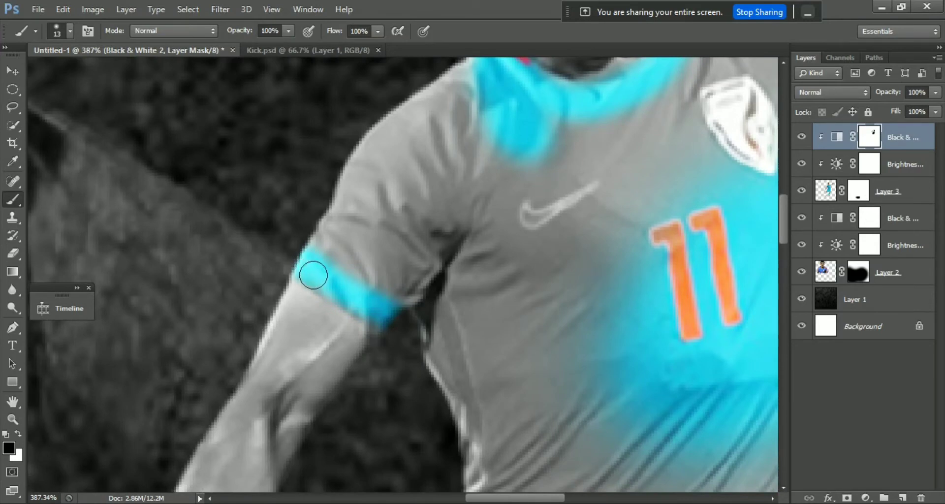
{"action": "mouse_move", "coordinate": [435, 341]}
{"action": "left_mouse_down"}
{"action": "mouse_move", "coordinate": [311, 238]}
{"action": "mouse_move", "coordinate": [375, 291]}
{"action": "mouse_move", "coordinate": [344, 192]}
{"action": "mouse_move", "coordinate": [404, 119]}
{"action": "mouse_move", "coordinate": [468, 74]}
{"action": "mouse_move", "coordinate": [458, 176]}
{"action": "left_mouse_up"}
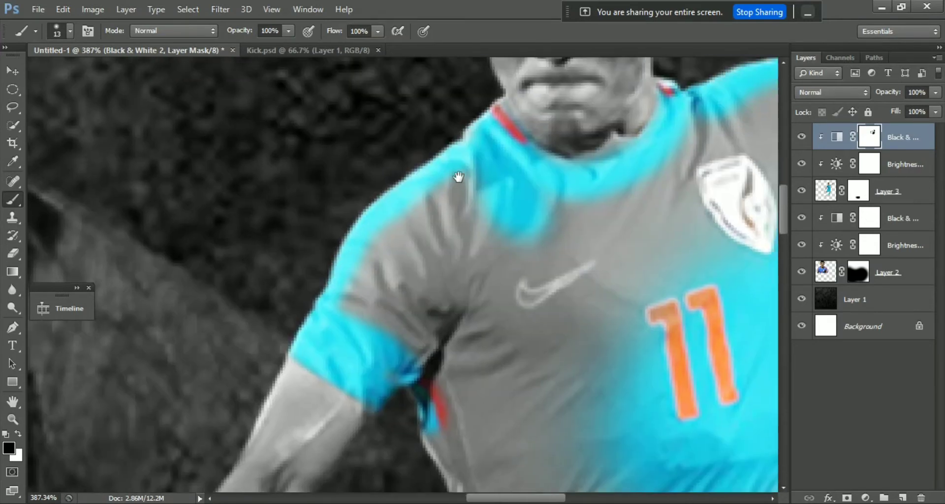
{"action": "left_click_drag", "start_coordinate": [469, 122], "coordinate": [99, 212]}
{"action": "mouse_move", "coordinate": [437, 221]}
{"action": "left_mouse_down"}
{"action": "mouse_move", "coordinate": [411, 228]}
{"action": "mouse_move", "coordinate": [496, 209]}
{"action": "left_mouse_up"}
{"action": "scroll", "coordinate": [411, 228], "scroll_direction": "down", "scroll_amount": 5}
{"action": "mouse_move", "coordinate": [469, 110]}
{"action": "left_mouse_down"}
{"action": "mouse_move", "coordinate": [476, 432]}
{"action": "mouse_move", "coordinate": [498, 453]}
{"action": "mouse_move", "coordinate": [536, 84]}
{"action": "mouse_move", "coordinate": [462, 314]}
{"action": "left_mouse_up"}
{"action": "scroll", "coordinate": [537, 81], "scroll_direction": "down", "scroll_amount": 5}
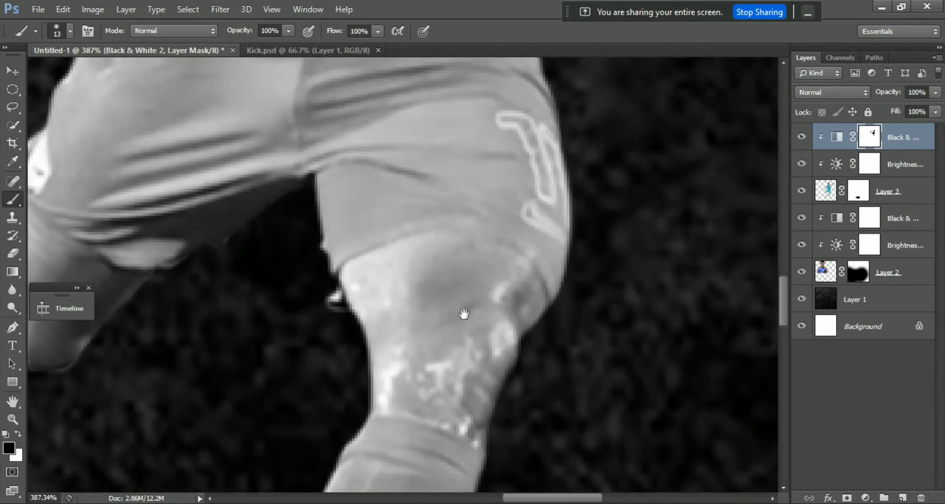
Paint black on the mask to restore colour along the shirt's edges and the shorts' hem and stripe.
{"action": "scroll", "coordinate": [437, 246], "scroll_direction": "up", "scroll_amount": 2}
{"action": "key", "text": "bracketright"}
{"action": "left_click_drag", "start_coordinate": [500, 137], "coordinate": [536, 409]}
{"action": "mouse_move", "coordinate": [253, 341]}
{"action": "left_mouse_down"}
{"action": "mouse_move", "coordinate": [285, 317]}
{"action": "mouse_move", "coordinate": [425, 295]}
{"action": "mouse_move", "coordinate": [484, 315]}
{"action": "left_mouse_up"}
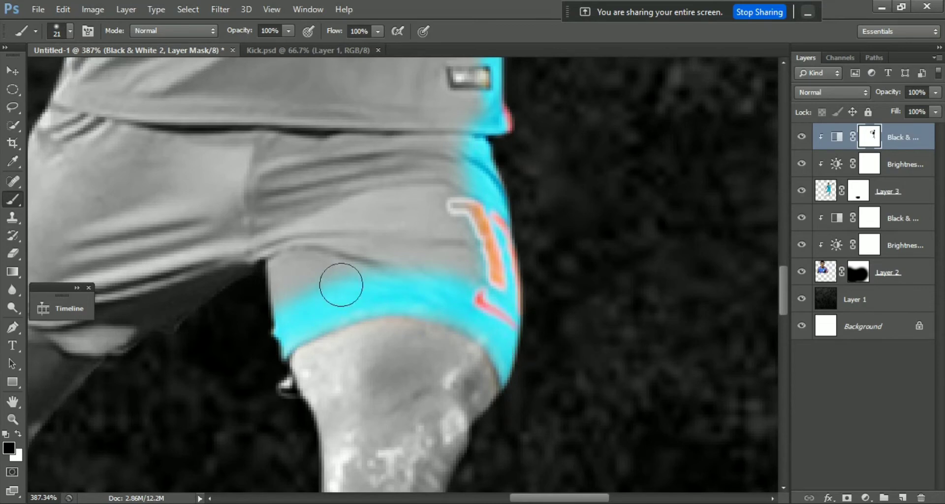
{"action": "mouse_move", "coordinate": [341, 284]}
{"action": "left_mouse_down"}
{"action": "mouse_move", "coordinate": [627, 131]}
{"action": "mouse_move", "coordinate": [535, 185]}
{"action": "left_mouse_up"}
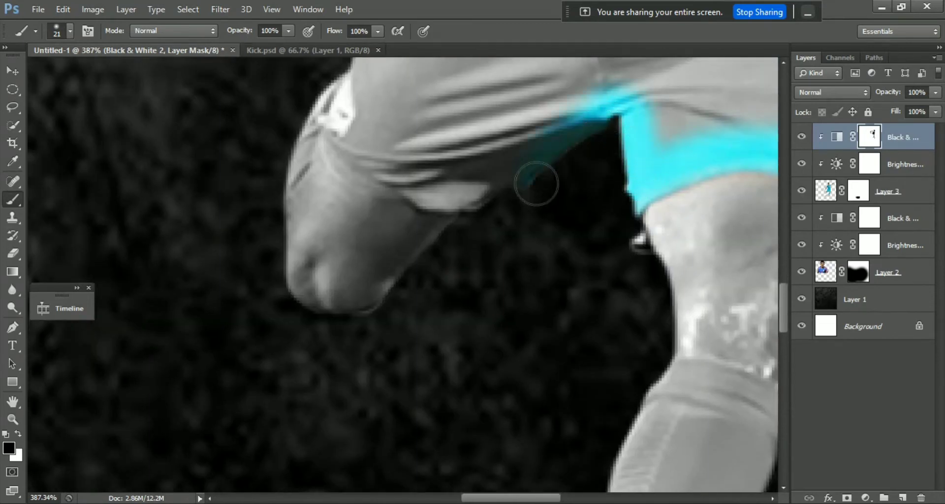
{"action": "mouse_move", "coordinate": [604, 243]}
{"action": "left_mouse_down"}
{"action": "mouse_move", "coordinate": [582, 254]}
{"action": "mouse_move", "coordinate": [635, 251]}
{"action": "left_mouse_up"}
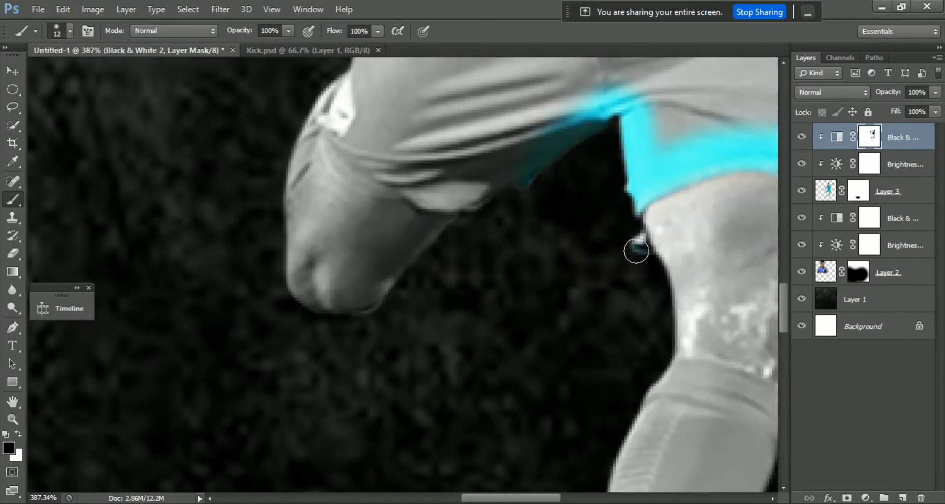
{"action": "mouse_move", "coordinate": [491, 195]}
{"action": "left_mouse_down"}
{"action": "mouse_move", "coordinate": [435, 199]}
{"action": "mouse_move", "coordinate": [352, 154]}
{"action": "left_mouse_up"}
{"action": "mouse_move", "coordinate": [407, 187]}
{"action": "left_mouse_down"}
{"action": "mouse_move", "coordinate": [357, 164]}
{"action": "mouse_move", "coordinate": [327, 128]}
{"action": "left_mouse_up"}
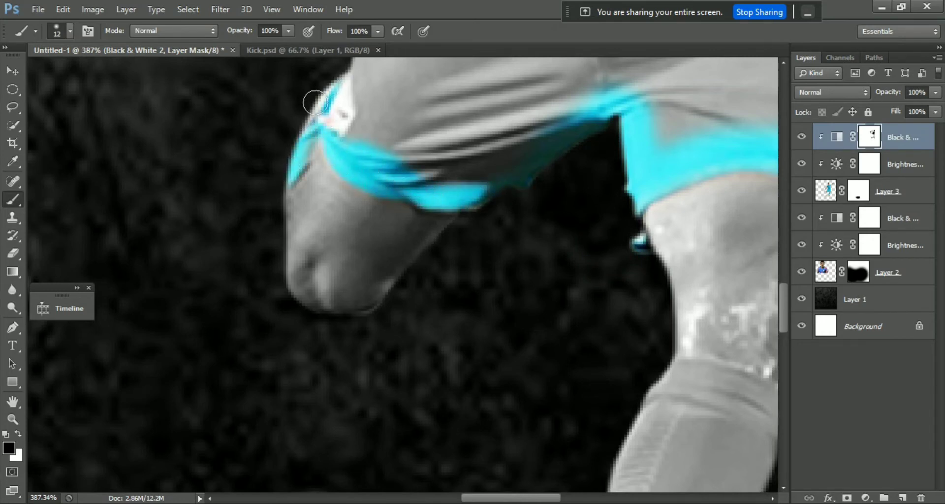
{"action": "mouse_move", "coordinate": [351, 69]}
{"action": "left_mouse_down"}
{"action": "mouse_move", "coordinate": [288, 332]}
{"action": "mouse_move", "coordinate": [308, 306]}
{"action": "mouse_move", "coordinate": [391, 86]}
{"action": "mouse_move", "coordinate": [342, 381]}
{"action": "left_mouse_up"}
{"action": "key", "text": "]"}
{"action": "mouse_move", "coordinate": [317, 462]}
{"action": "left_mouse_down"}
{"action": "mouse_move", "coordinate": [356, 319]}
{"action": "mouse_move", "coordinate": [325, 157]}
{"action": "mouse_move", "coordinate": [297, 131]}
{"action": "left_mouse_up"}
Reveal the cyan sock and the red boot's toe, sole and heel on the kicking leg.
{"action": "scroll", "coordinate": [385, 143], "scroll_direction": "down", "scroll_amount": 5}
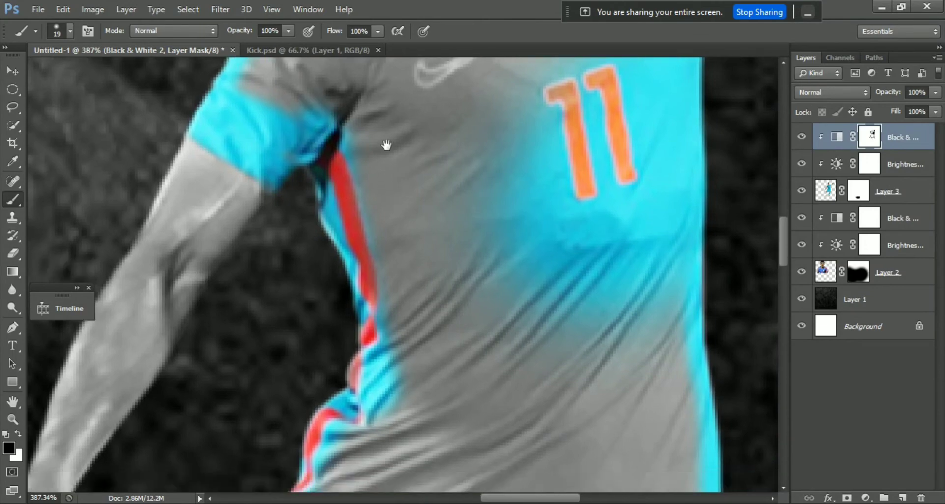
{"action": "scroll", "coordinate": [496, 148], "scroll_direction": "down", "scroll_amount": 3}
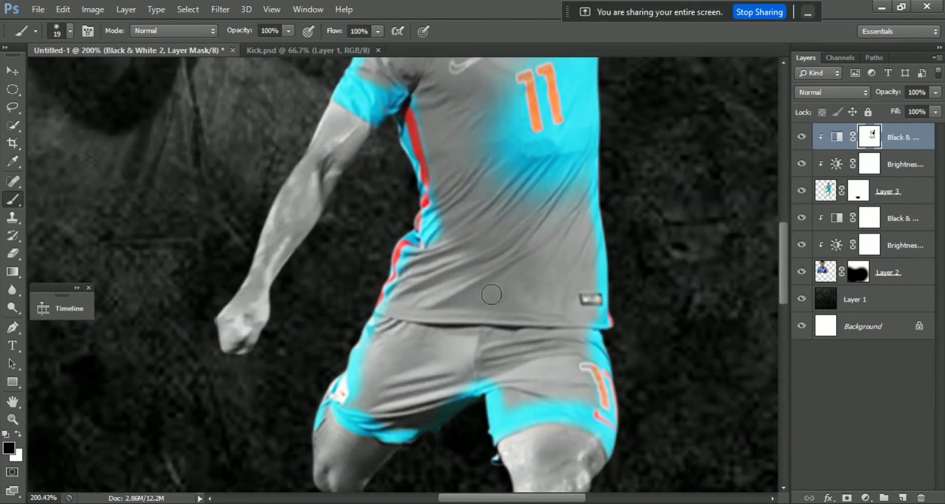
{"action": "scroll", "coordinate": [491, 294], "scroll_direction": "down", "scroll_amount": 10}
{"action": "scroll", "coordinate": [523, 154], "scroll_direction": "up", "scroll_amount": 3}
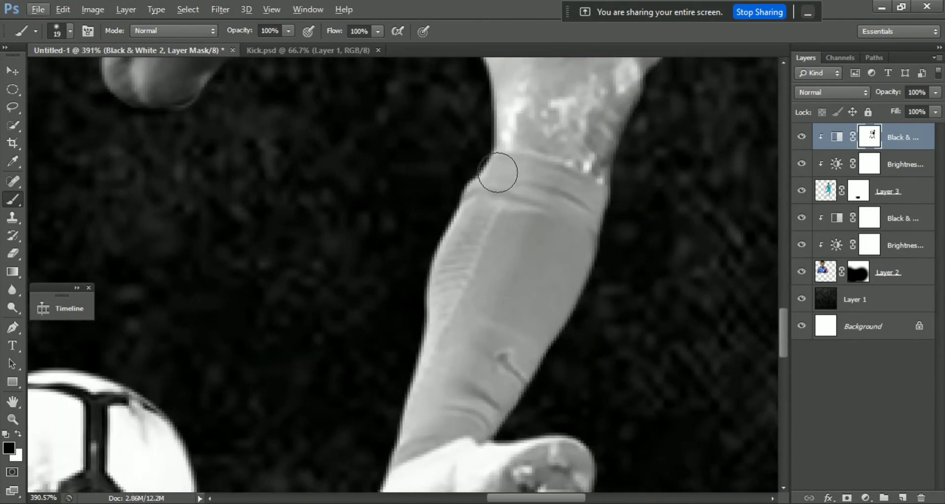
{"action": "mouse_move", "coordinate": [497, 169]}
{"action": "left_mouse_down"}
{"action": "mouse_move", "coordinate": [591, 203]}
{"action": "mouse_move", "coordinate": [559, 312]}
{"action": "mouse_move", "coordinate": [489, 415]}
{"action": "mouse_move", "coordinate": [605, 157]}
{"action": "left_mouse_up"}
{"action": "key", "text": "bracketright"}
{"action": "key", "text": "bracketright"}
{"action": "mouse_move", "coordinate": [644, 197]}
{"action": "left_mouse_down"}
{"action": "mouse_move", "coordinate": [670, 192]}
{"action": "mouse_move", "coordinate": [430, 363]}
{"action": "mouse_move", "coordinate": [472, 278]}
{"action": "left_mouse_up"}
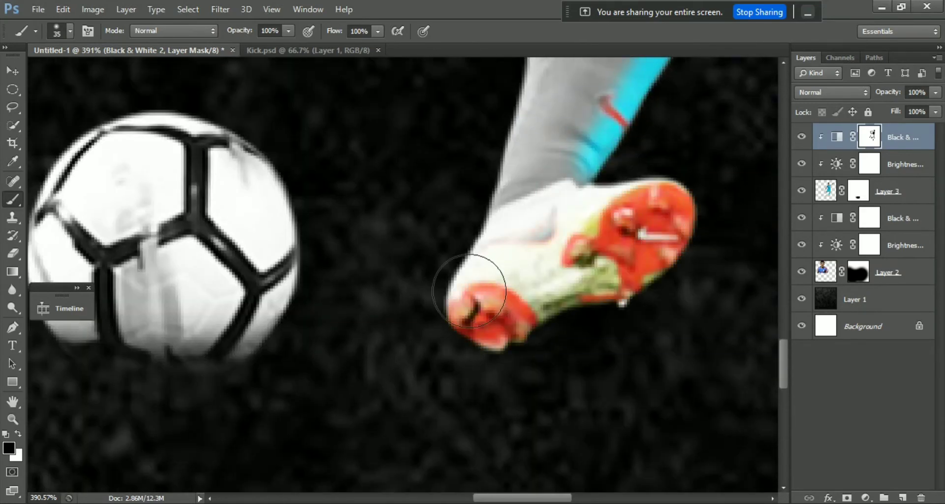
{"action": "left_click_drag", "start_coordinate": [544, 221], "coordinate": [491, 382]}
{"action": "mouse_move", "coordinate": [492, 231]}
{"action": "left_mouse_down"}
{"action": "mouse_move", "coordinate": [489, 148]}
{"action": "mouse_move", "coordinate": [428, 348]}
{"action": "mouse_move", "coordinate": [525, 177]}
{"action": "mouse_move", "coordinate": [487, 332]}
{"action": "left_mouse_up"}
Paint black with a larger brush over the jersey's shoulder, chest and hem and the shorts around the 11.
{"action": "scroll", "coordinate": [469, 268], "scroll_direction": "down", "scroll_amount": 4}
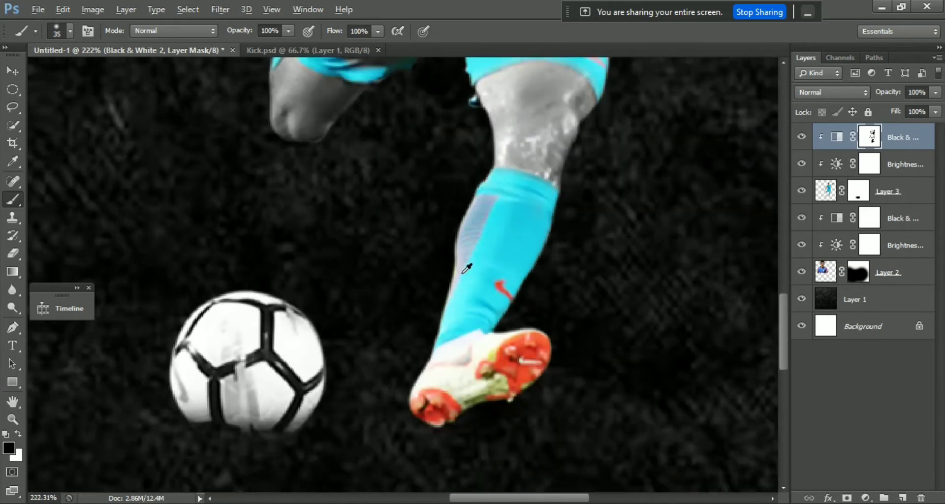
{"action": "scroll", "coordinate": [453, 228], "scroll_direction": "down", "scroll_amount": 3}
{"action": "left_click_drag", "start_coordinate": [454, 227], "coordinate": [440, 398]}
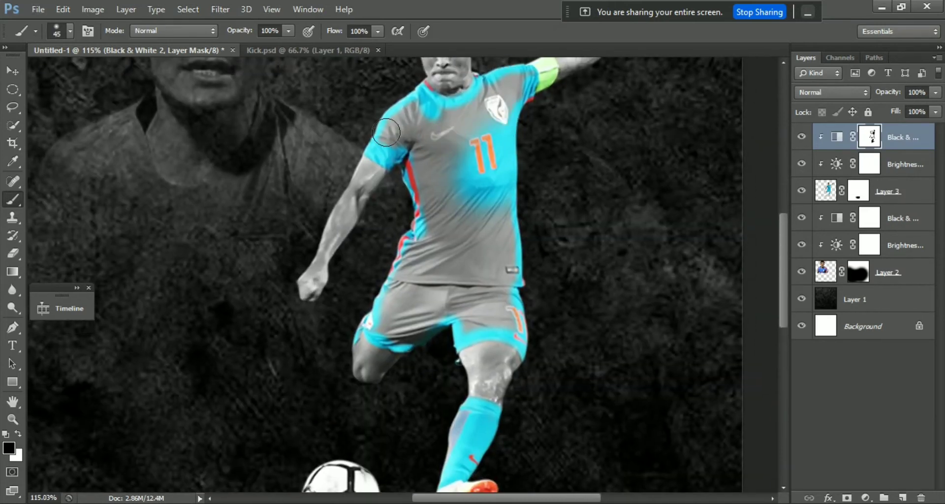
{"action": "mouse_move", "coordinate": [386, 132]}
{"action": "left_mouse_down"}
{"action": "mouse_move", "coordinate": [409, 100]}
{"action": "mouse_move", "coordinate": [433, 111]}
{"action": "mouse_move", "coordinate": [514, 77]}
{"action": "mouse_move", "coordinate": [514, 278]}
{"action": "left_mouse_up"}
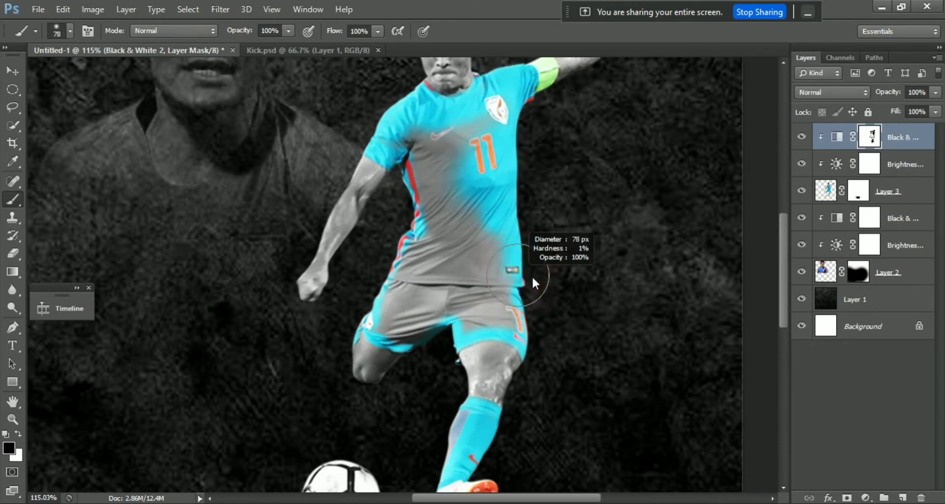
{"action": "mouse_move", "coordinate": [401, 310]}
{"action": "left_mouse_down"}
{"action": "mouse_move", "coordinate": [376, 314]}
{"action": "mouse_move", "coordinate": [392, 325]}
{"action": "mouse_move", "coordinate": [497, 300]}
{"action": "left_mouse_up"}
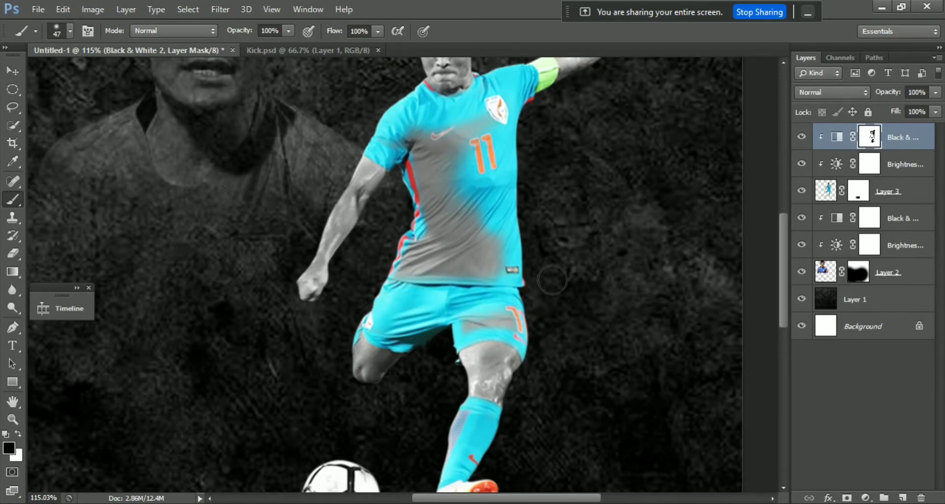
{"action": "mouse_move", "coordinate": [511, 265]}
{"action": "left_mouse_down"}
{"action": "mouse_move", "coordinate": [433, 246]}
{"action": "mouse_move", "coordinate": [444, 150]}
{"action": "mouse_move", "coordinate": [468, 108]}
{"action": "mouse_move", "coordinate": [489, 242]}
{"action": "left_mouse_up"}
{"action": "key", "text": "bracketright"}
{"action": "key", "text": "bracketright"}
{"action": "key", "text": "bracketright"}
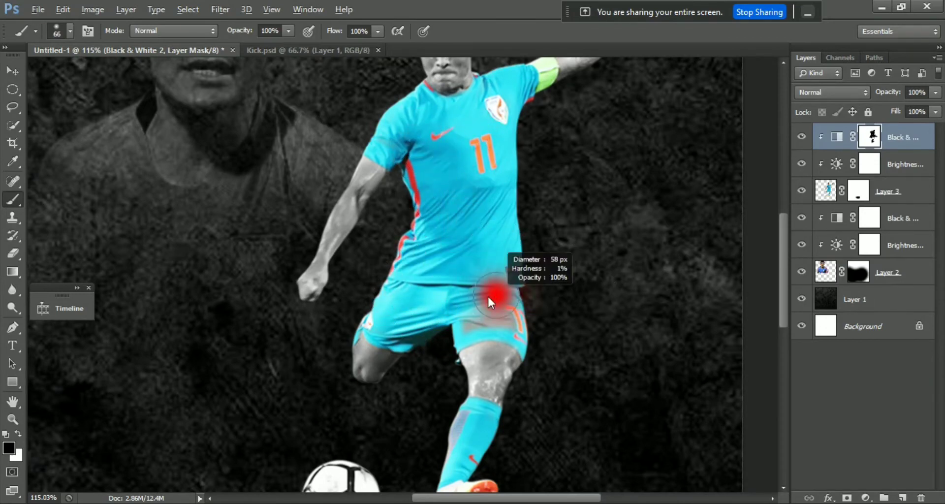
{"action": "left_click_drag", "start_coordinate": [465, 322], "coordinate": [521, 320]}
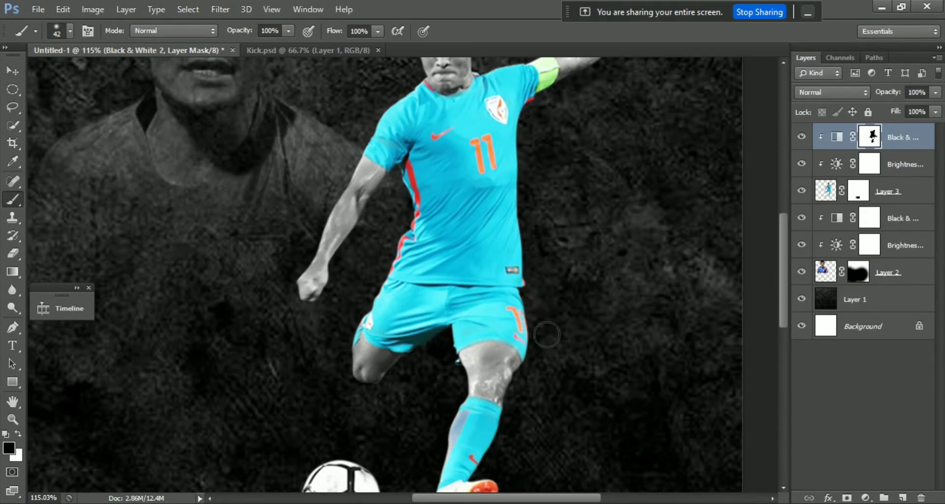
{"action": "scroll", "coordinate": [449, 217], "scroll_direction": "up", "scroll_amount": 3}
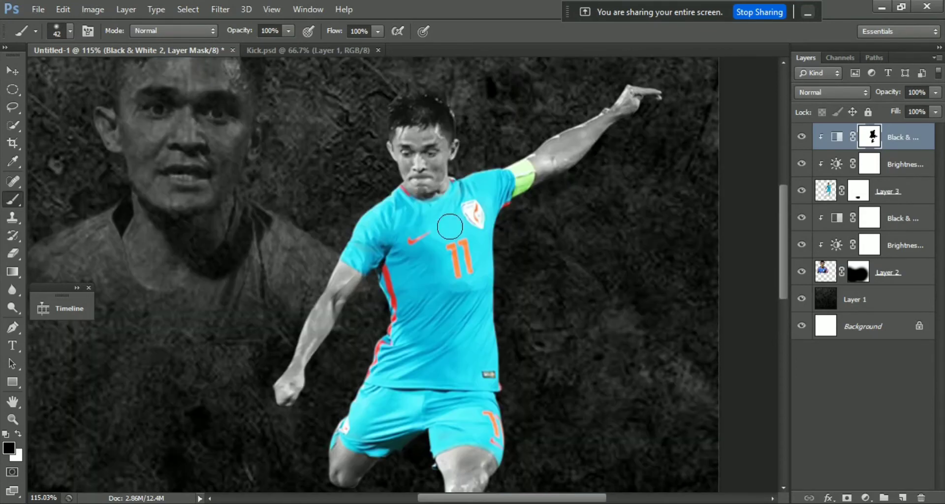
{"action": "scroll", "coordinate": [465, 202], "scroll_direction": "down", "scroll_amount": 2}
{"action": "scroll", "coordinate": [466, 271], "scroll_direction": "down", "scroll_amount": 2}
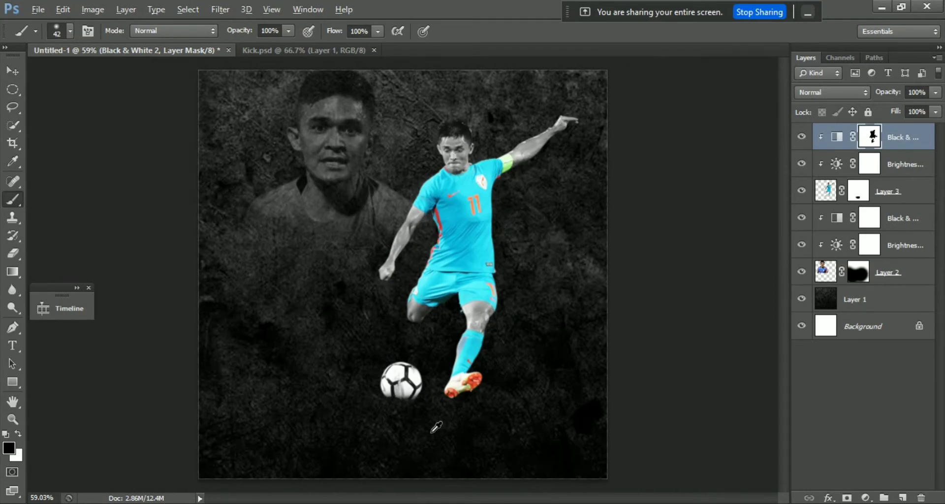
Select the Black & White 2 adjustment and add a new empty Layer 4 above it.
{"action": "scroll", "coordinate": [436, 422], "scroll_direction": "up", "scroll_amount": 1}
{"action": "scroll", "coordinate": [436, 422], "scroll_direction": "down", "scroll_amount": 1}
{"action": "scroll", "coordinate": [418, 403], "scroll_direction": "down", "scroll_amount": 1}
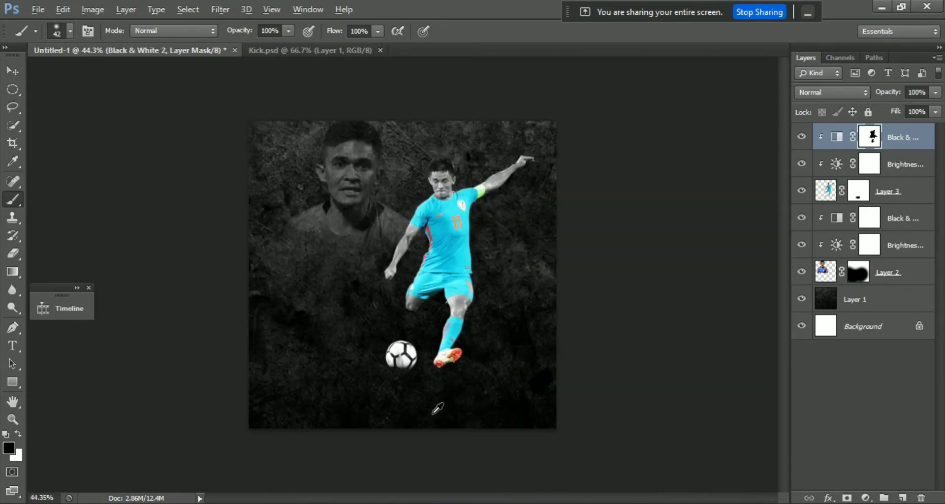
{"action": "scroll", "coordinate": [403, 383], "scroll_direction": "up", "scroll_amount": 1}
{"action": "key", "text": "alt"}
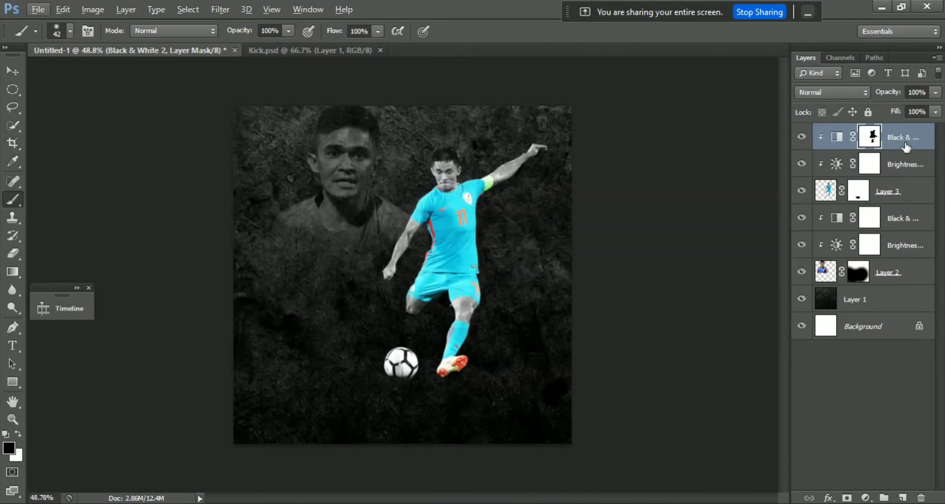
{"action": "left_click", "coordinate": [900, 143]}
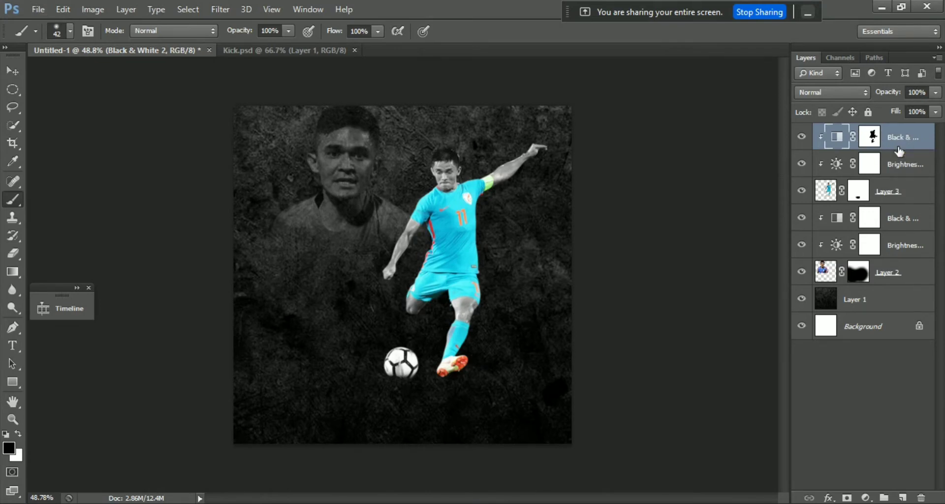
{"action": "left_click", "coordinate": [902, 498]}
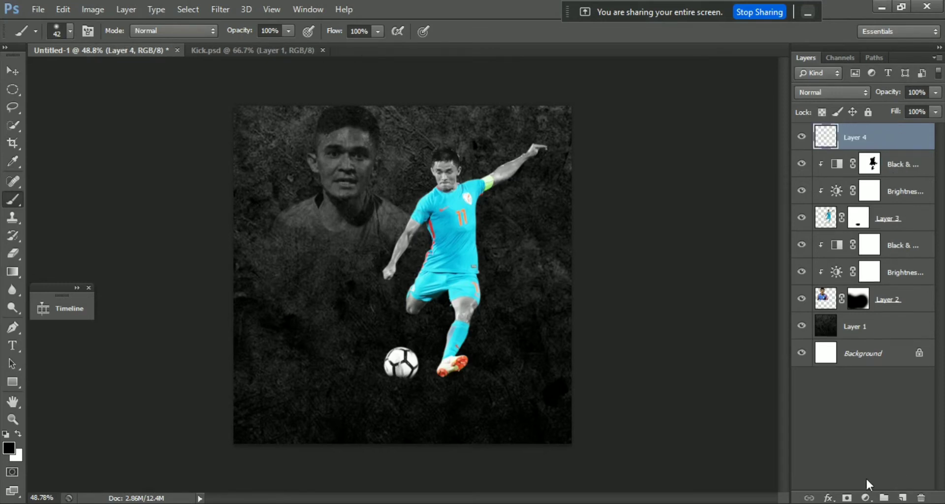
Switch to the Brush Tool and set the foreground colour to black.
{"action": "right_click", "coordinate": [13, 200]}
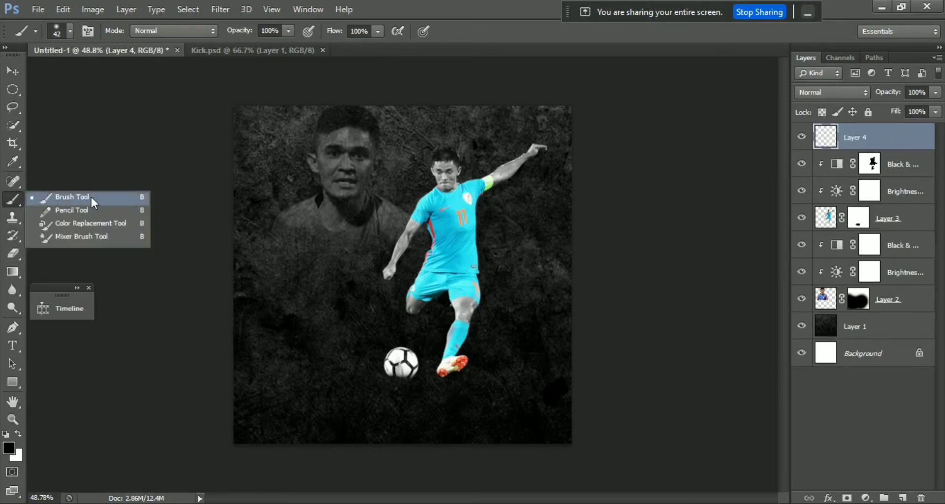
{"action": "left_click", "coordinate": [86, 194]}
{"action": "left_click", "coordinate": [9, 448]}
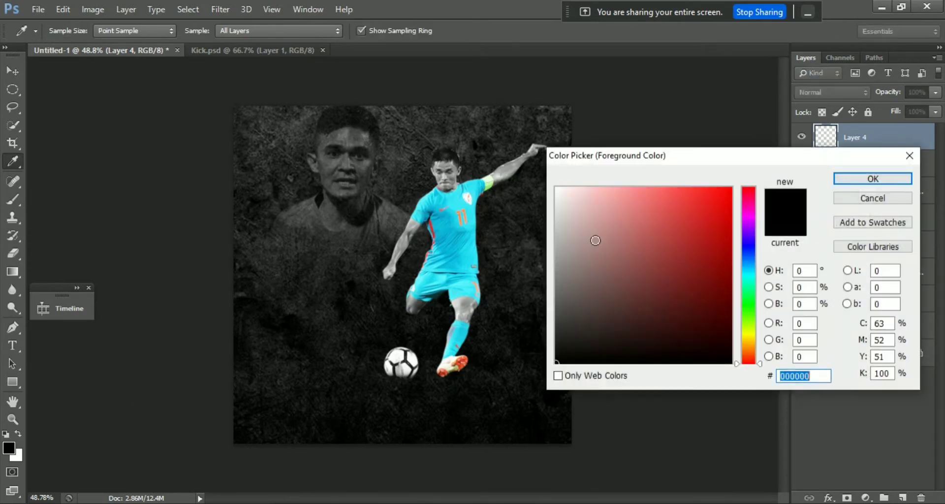
{"action": "left_click", "coordinate": [730, 363]}
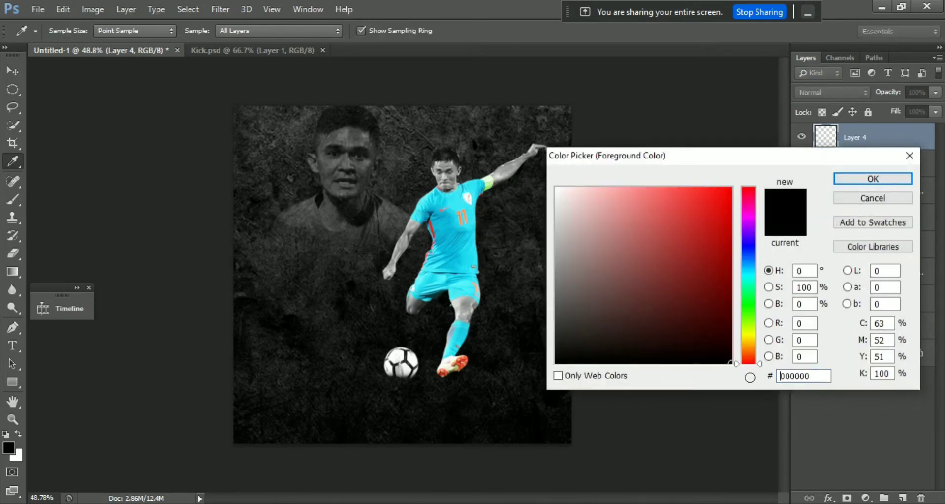
{"action": "left_click", "coordinate": [872, 179]}
Paint black with a large soft brush across the bottom around the ball, then close Kick.psd.
{"action": "scroll", "coordinate": [405, 264], "scroll_direction": "down", "scroll_amount": 3}
{"action": "left_click_drag", "start_coordinate": [401, 342], "coordinate": [476, 344]}
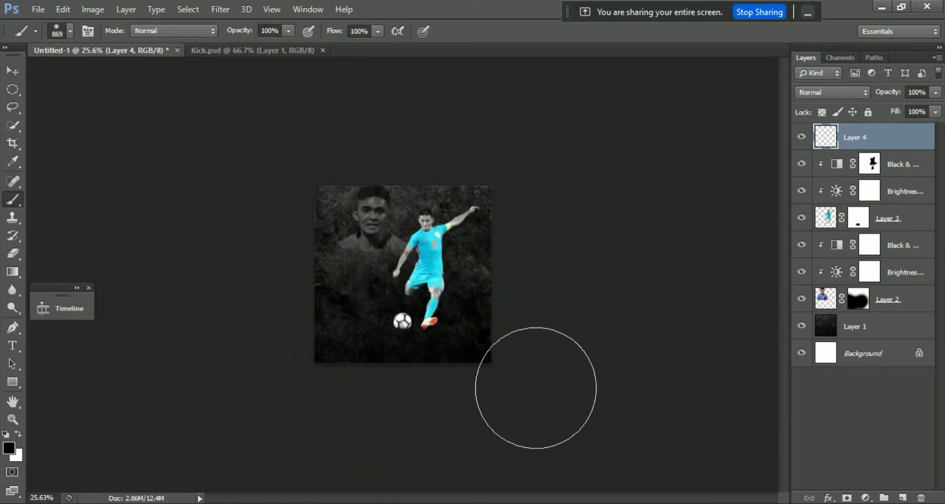
{"action": "left_click_drag", "start_coordinate": [413, 430], "coordinate": [459, 391]}
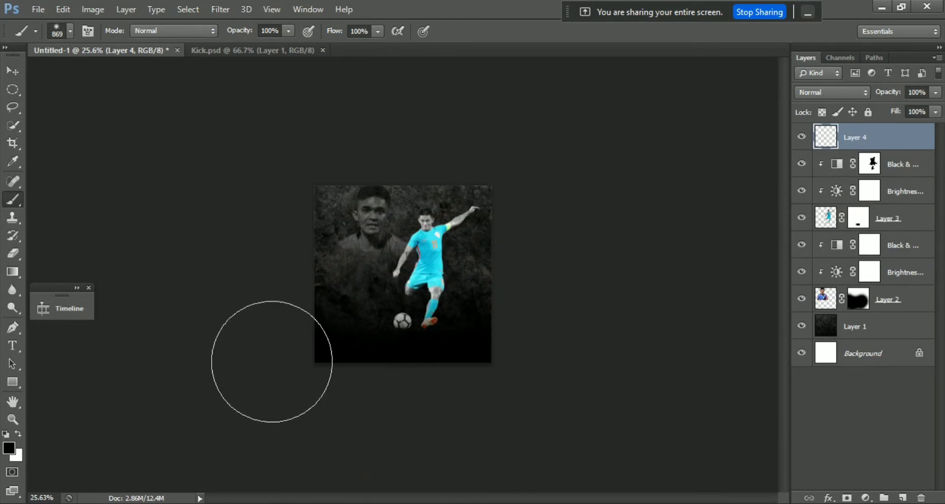
{"action": "mouse_move", "coordinate": [376, 400]}
{"action": "left_mouse_down"}
{"action": "mouse_move", "coordinate": [435, 389]}
{"action": "mouse_move", "coordinate": [280, 403]}
{"action": "mouse_move", "coordinate": [314, 373]}
{"action": "mouse_move", "coordinate": [312, 433]}
{"action": "mouse_move", "coordinate": [364, 407]}
{"action": "left_mouse_up"}
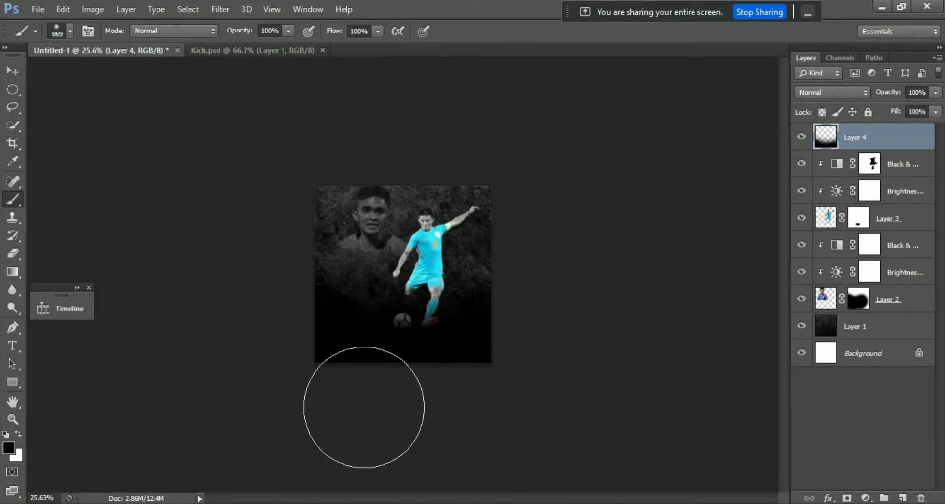
{"action": "scroll", "coordinate": [371, 392], "scroll_direction": "up", "scroll_amount": 3}
{"action": "scroll", "coordinate": [375, 388], "scroll_direction": "up", "scroll_amount": 3}
{"action": "scroll", "coordinate": [377, 388], "scroll_direction": "up", "scroll_amount": 2}
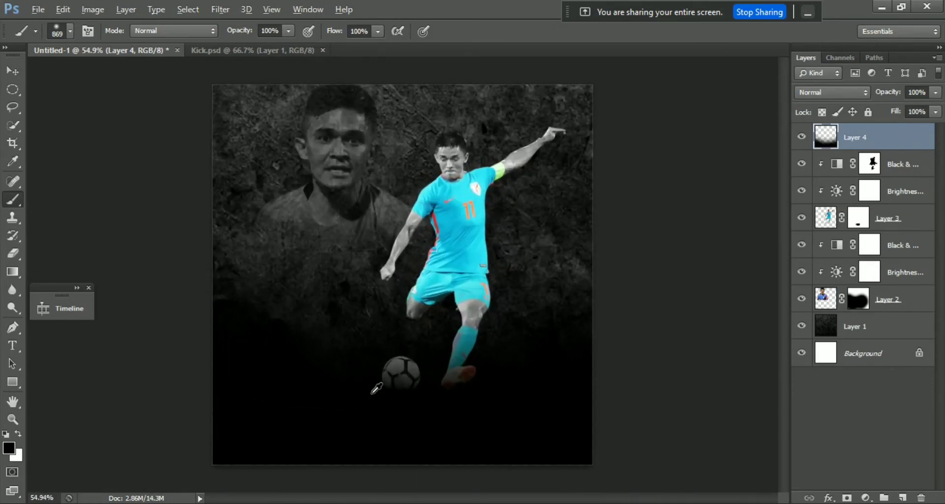
{"action": "scroll", "coordinate": [376, 389], "scroll_direction": "up", "scroll_amount": 1}
{"action": "scroll", "coordinate": [480, 204], "scroll_direction": "down", "scroll_amount": 2}
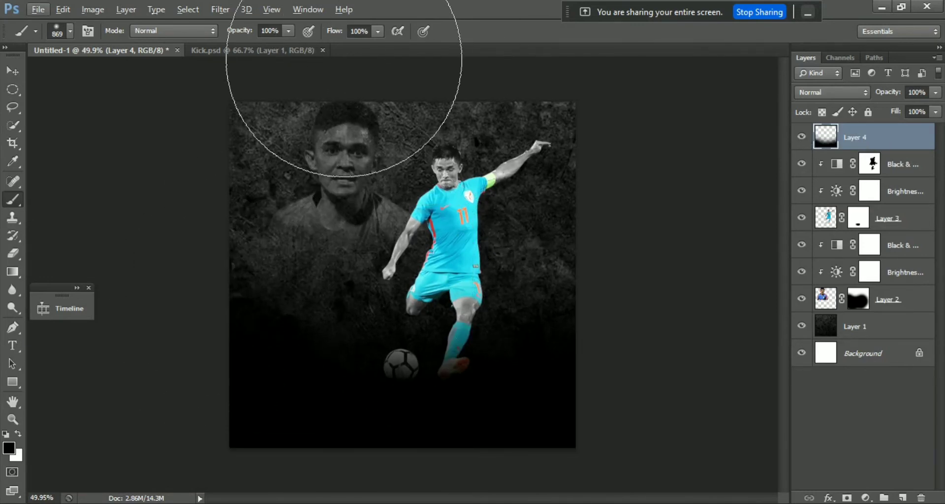
{"action": "left_click", "coordinate": [323, 50]}
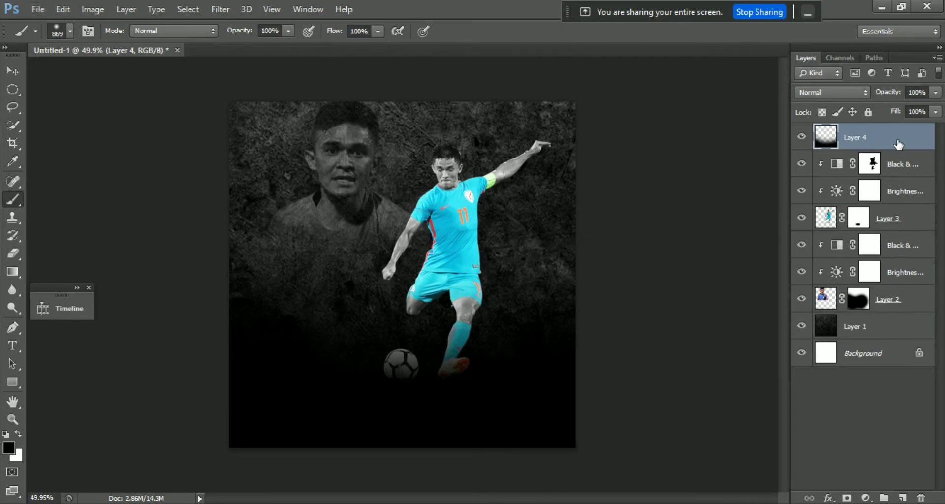
Open the kisspng India crest image via File > Open.
{"action": "left_click", "coordinate": [39, 9]}
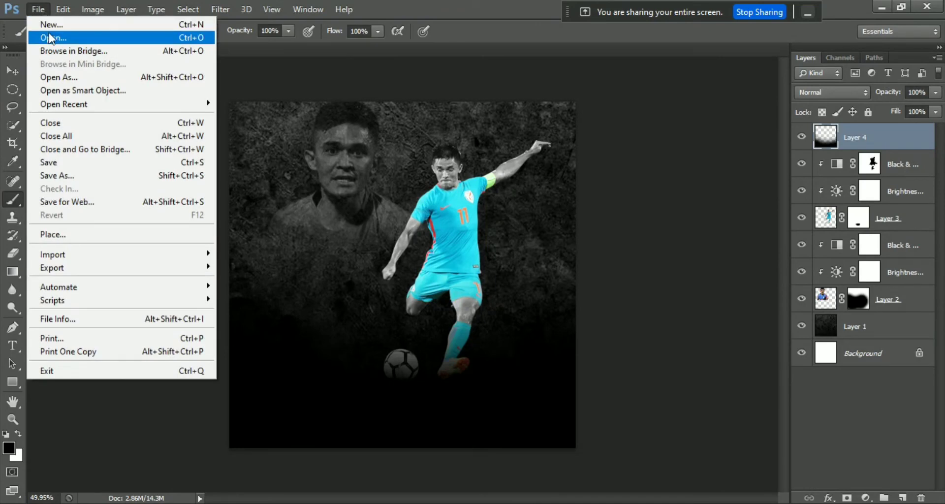
{"action": "left_click", "coordinate": [85, 39]}
{"action": "left_click", "coordinate": [667, 125]}
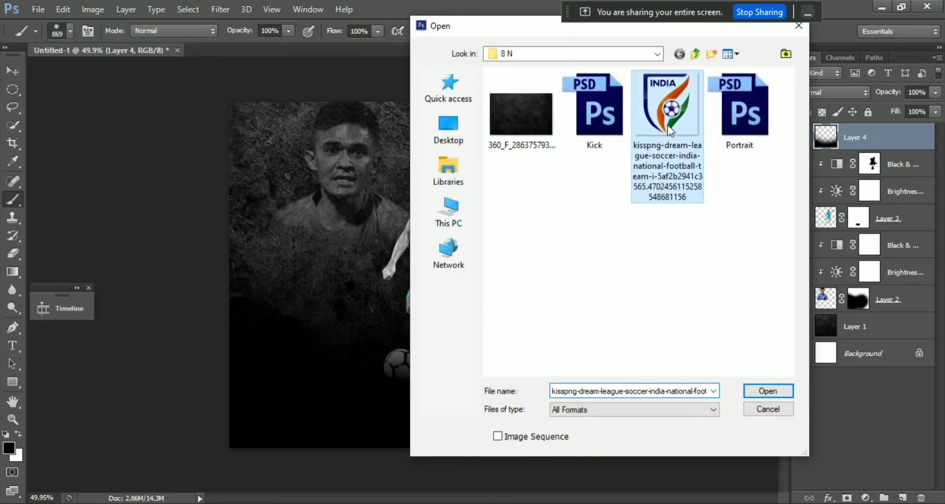
{"action": "left_click", "coordinate": [765, 392]}
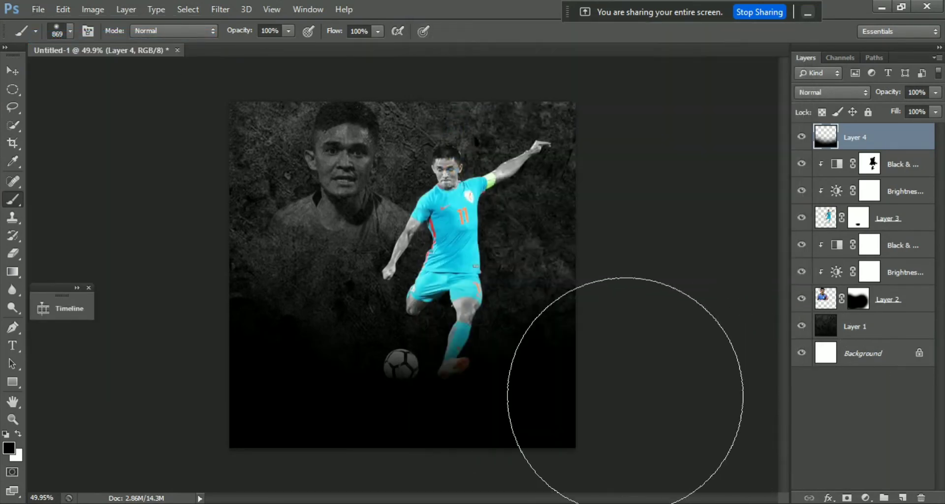
Move the crest onto Untitled-1, scale it to about 17% and place it bottom-left.
{"action": "left_click", "coordinate": [12, 72]}
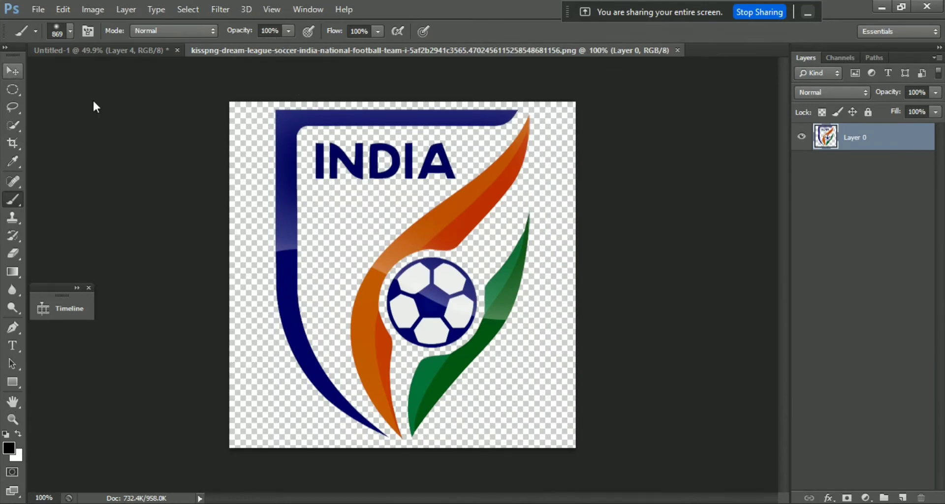
{"action": "mouse_move", "coordinate": [411, 256]}
{"action": "left_mouse_down"}
{"action": "mouse_move", "coordinate": [130, 143]}
{"action": "mouse_move", "coordinate": [111, 52]}
{"action": "left_mouse_up"}
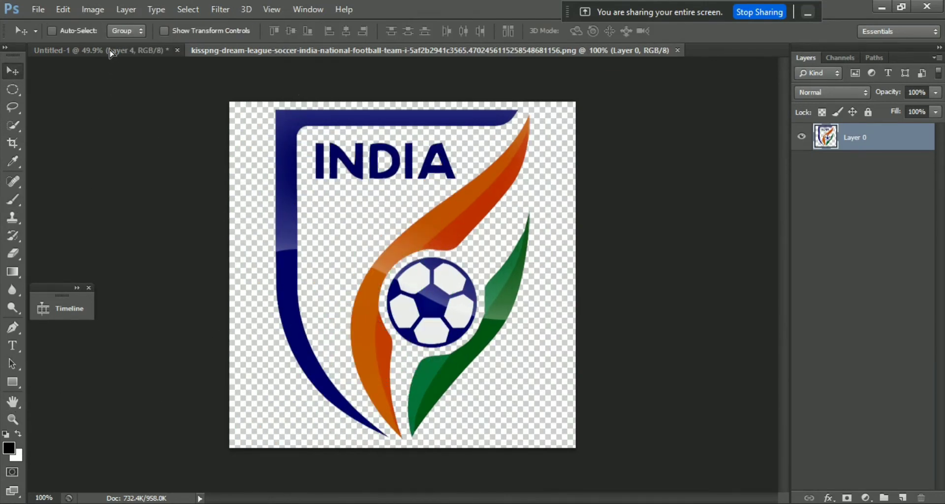
{"action": "left_click_drag", "start_coordinate": [195, 158], "coordinate": [413, 280]}
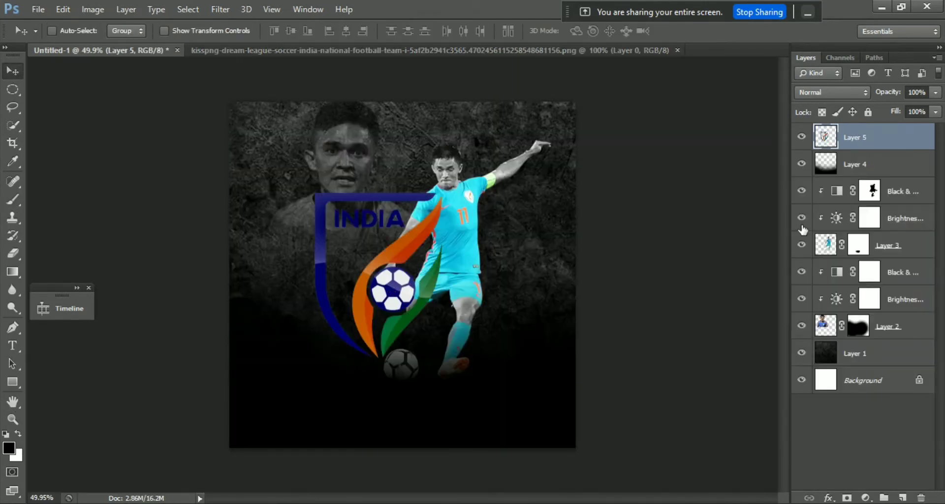
{"action": "key", "text": "ctrl+t"}
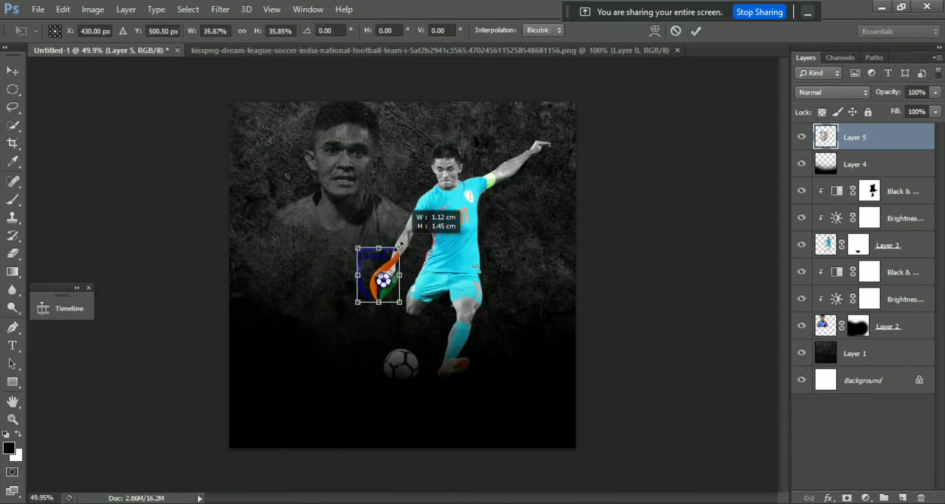
{"action": "mouse_move", "coordinate": [438, 188]}
{"action": "left_mouse_down"}
{"action": "mouse_move", "coordinate": [376, 295]}
{"action": "mouse_move", "coordinate": [380, 272]}
{"action": "left_mouse_up"}
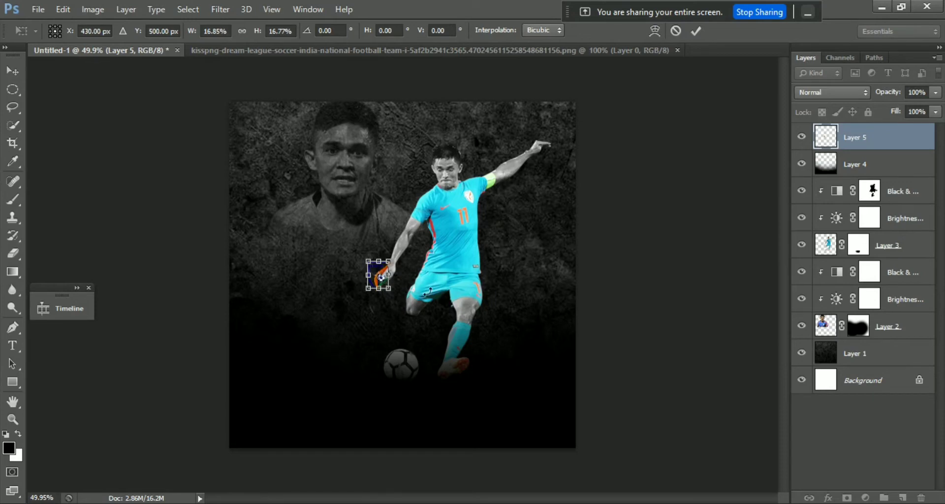
{"action": "key", "text": "Return"}
{"action": "left_click_drag", "start_coordinate": [381, 277], "coordinate": [269, 418]}
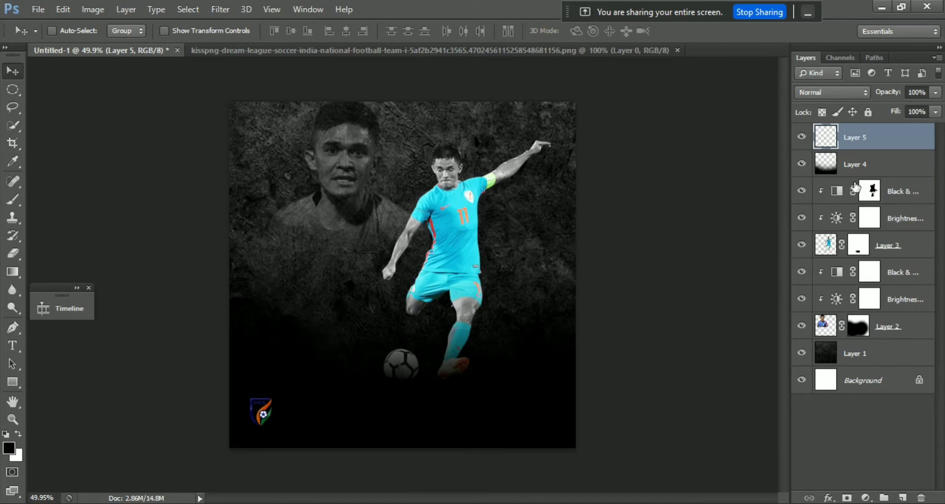
Add a white MATCH text line just left of the player's hips.
{"action": "scroll", "coordinate": [376, 290], "scroll_direction": "up", "scroll_amount": 1}
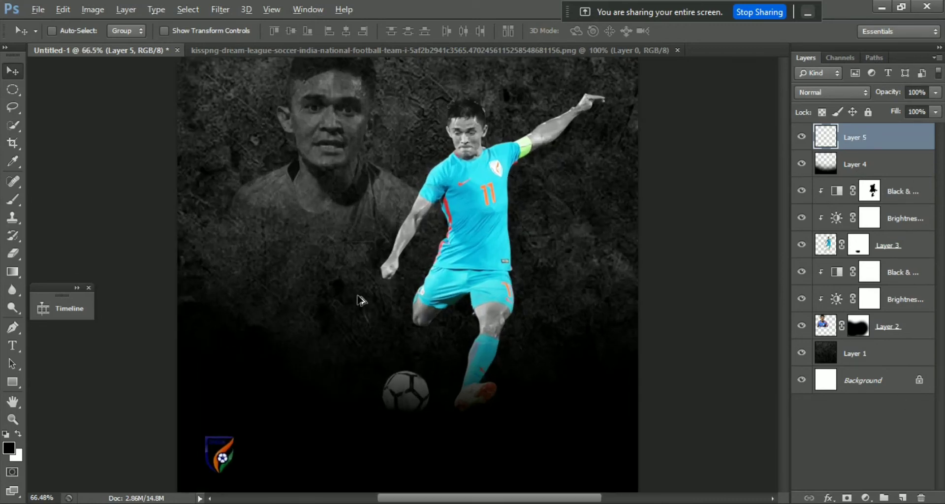
{"action": "key", "text": "t"}
{"action": "left_click", "coordinate": [221, 9]}
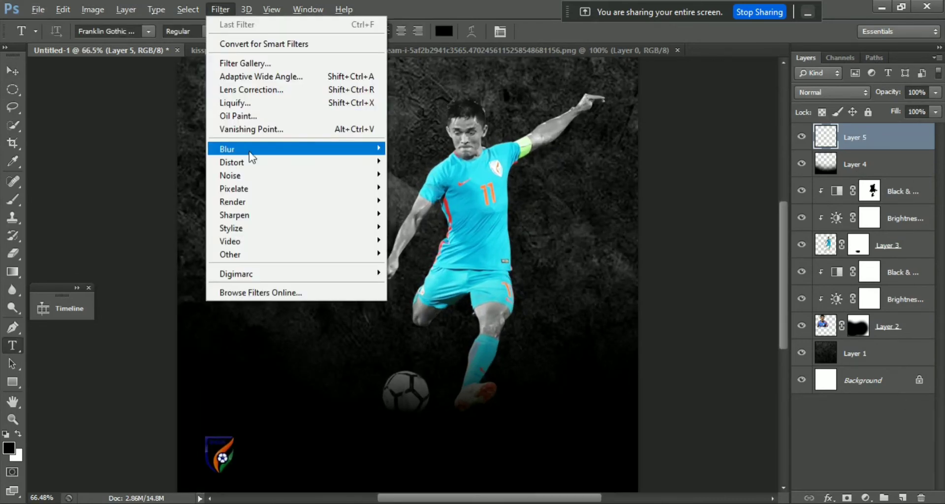
{"action": "key", "text": "Escape"}
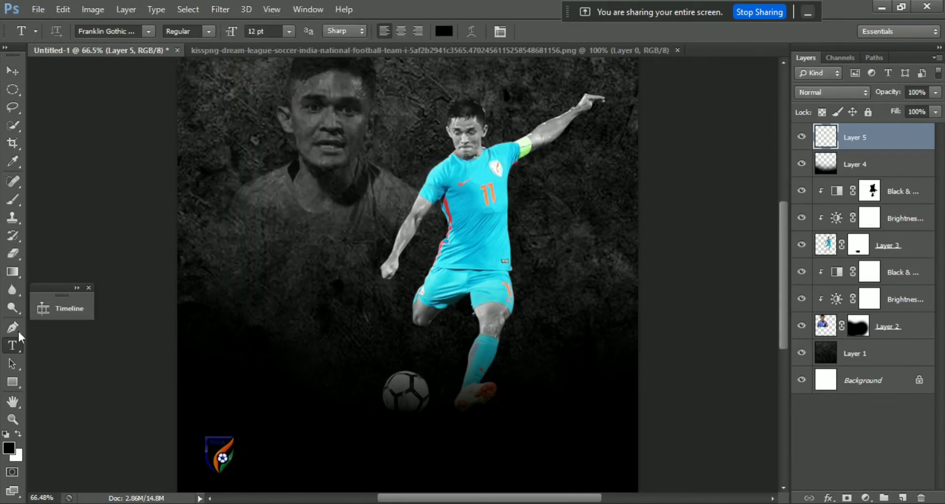
{"action": "left_click", "coordinate": [333, 284]}
{"action": "type", "text": "MATCH"}
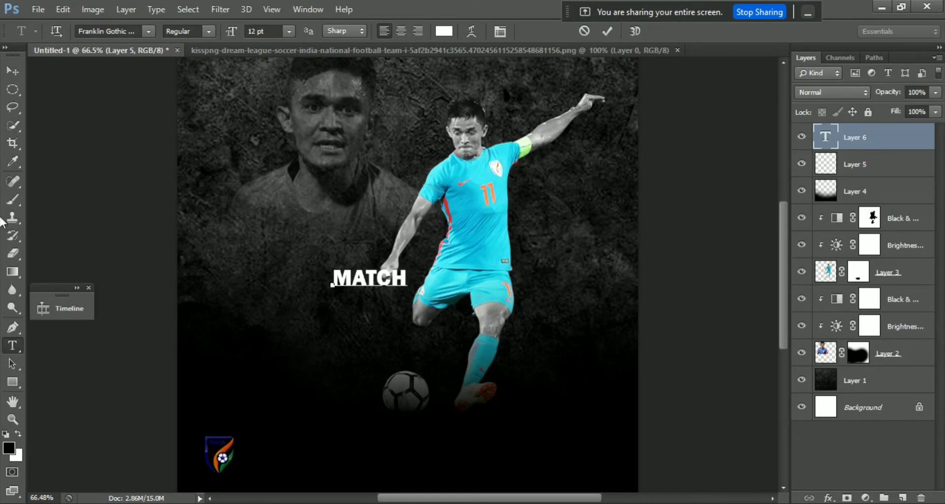
{"action": "left_click", "coordinate": [14, 73]}
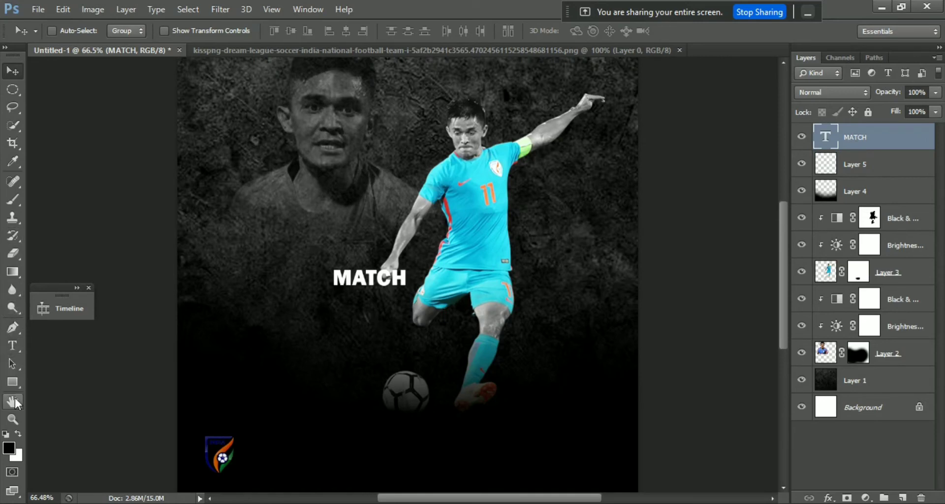
Add a DAY text line and position it directly under MATCH.
{"action": "left_click", "coordinate": [14, 346]}
{"action": "left_click_drag", "start_coordinate": [16, 347], "coordinate": [74, 346]}
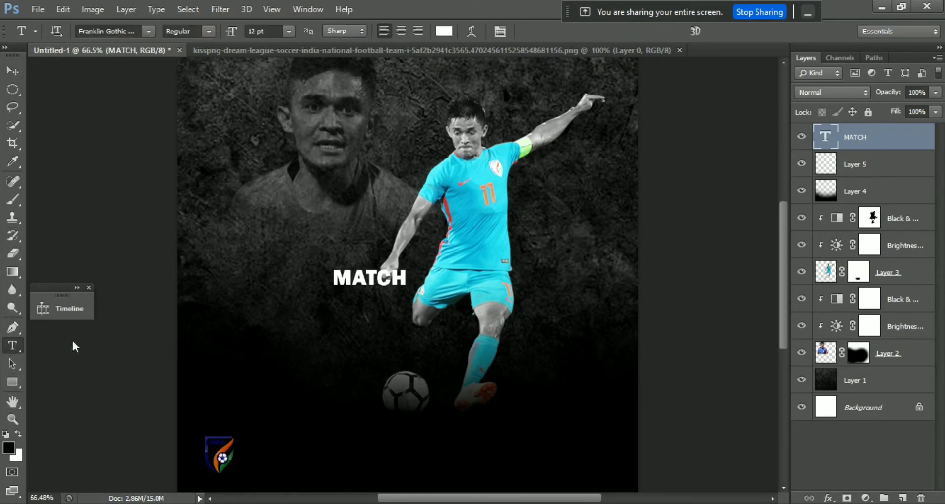
{"action": "left_click", "coordinate": [399, 367]}
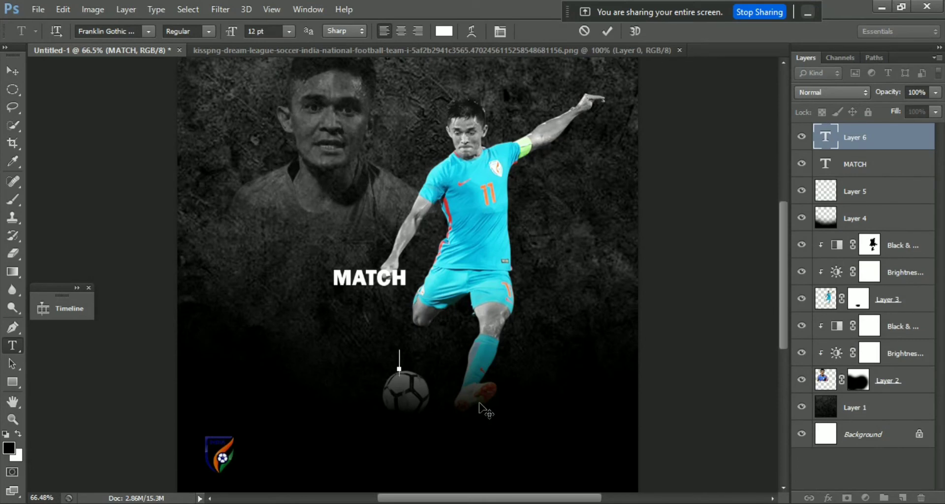
{"action": "type", "text": "DAY"}
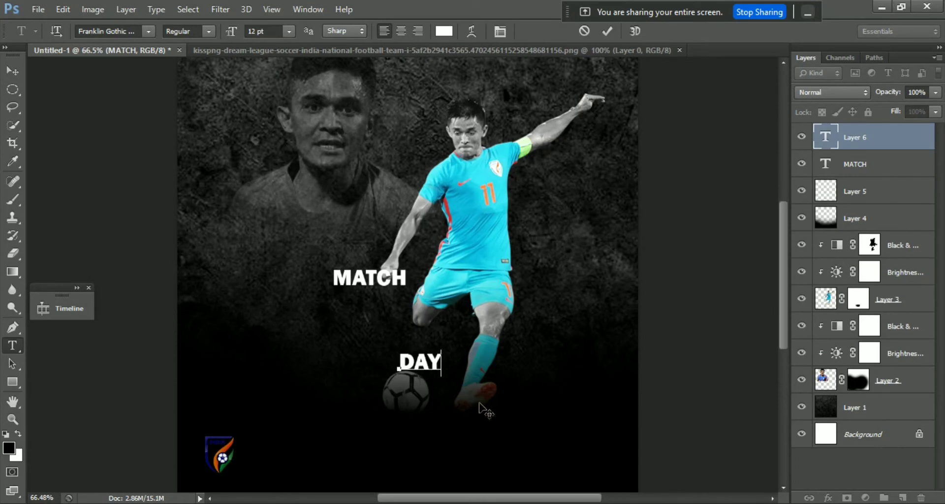
{"action": "left_click", "coordinate": [12, 71]}
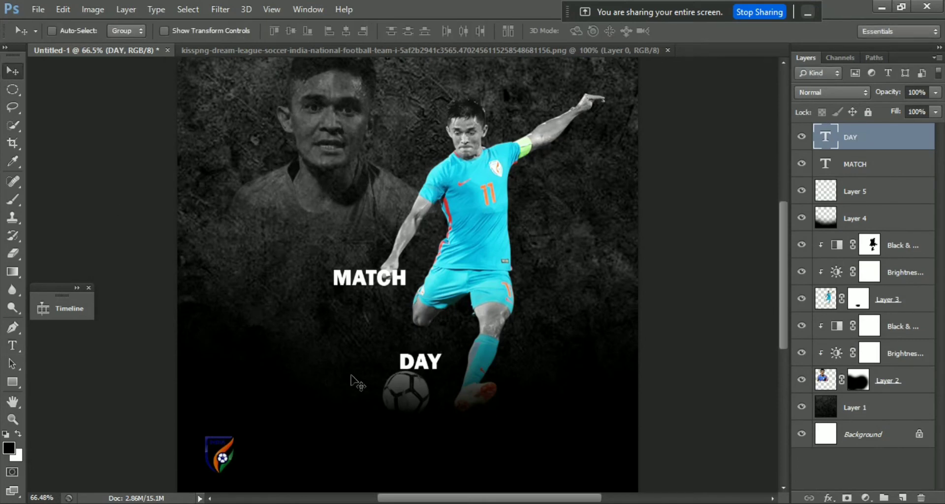
{"action": "mouse_move", "coordinate": [419, 368]}
{"action": "left_mouse_down"}
{"action": "mouse_move", "coordinate": [348, 329]}
{"action": "mouse_move", "coordinate": [354, 305]}
{"action": "left_mouse_up"}
{"action": "key", "text": "Left"}
{"action": "key", "text": "Left"}
{"action": "key", "text": "Left"}
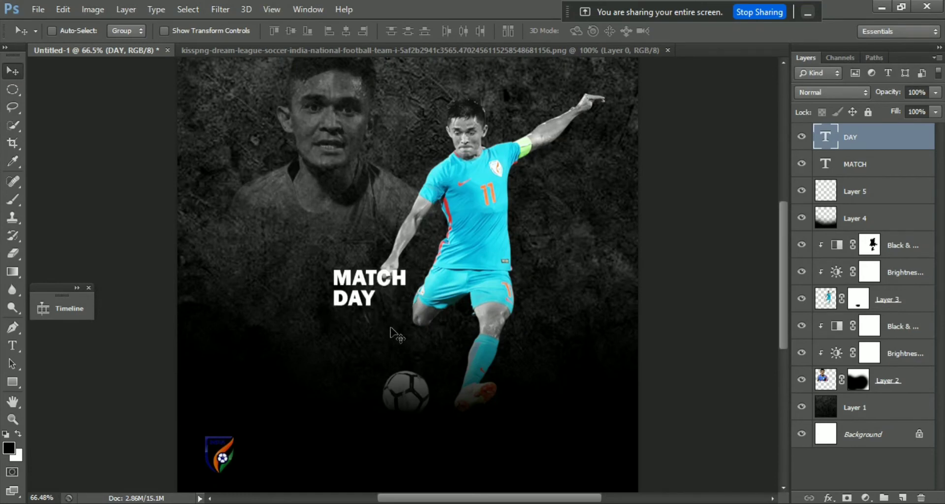
{"action": "key", "text": "Up"}
{"action": "key", "text": "Up"}
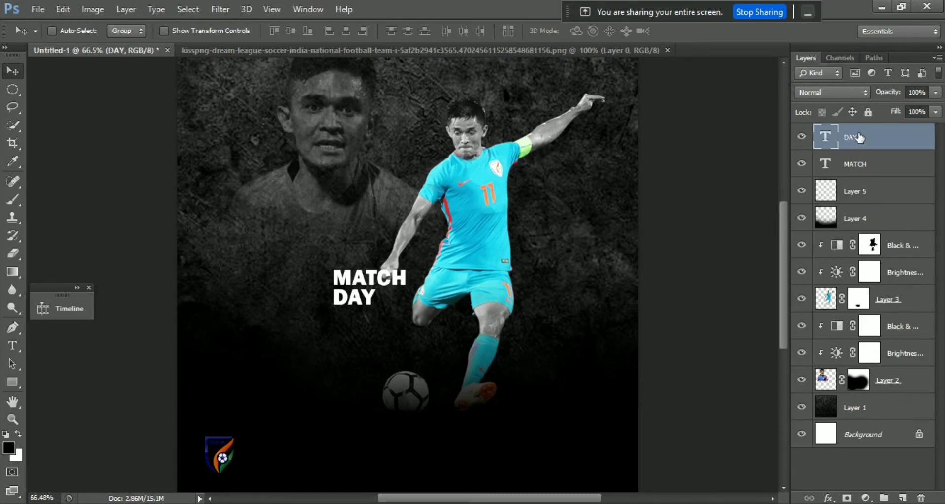
Sample the jersey's cyan as the text colour and add a cyan 11 text line near the ball.
{"action": "key", "text": "t"}
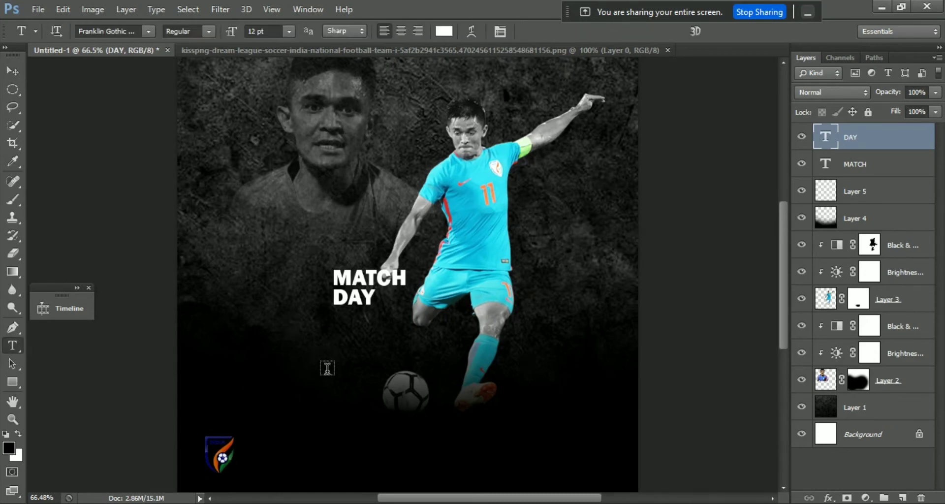
{"action": "left_click", "coordinate": [443, 32]}
{"action": "left_click", "coordinate": [488, 178]}
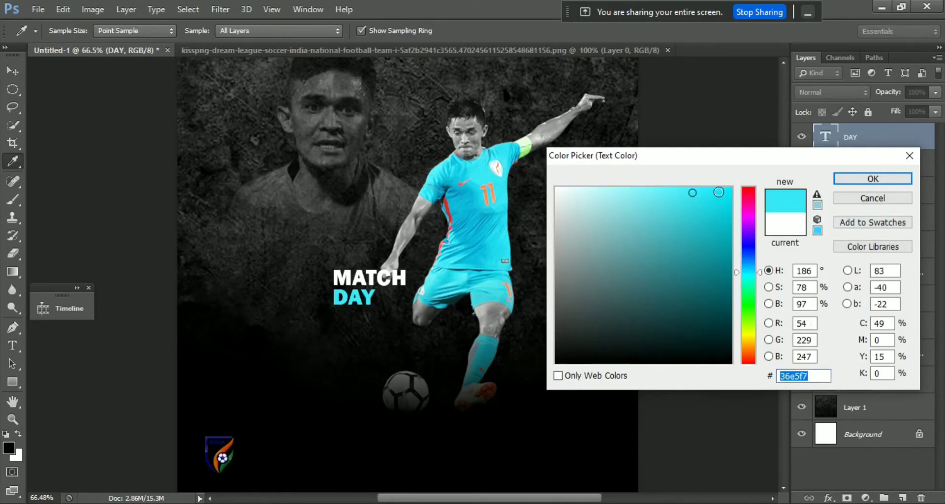
{"action": "left_click_drag", "start_coordinate": [722, 192], "coordinate": [681, 171]}
{"action": "left_click", "coordinate": [893, 178]}
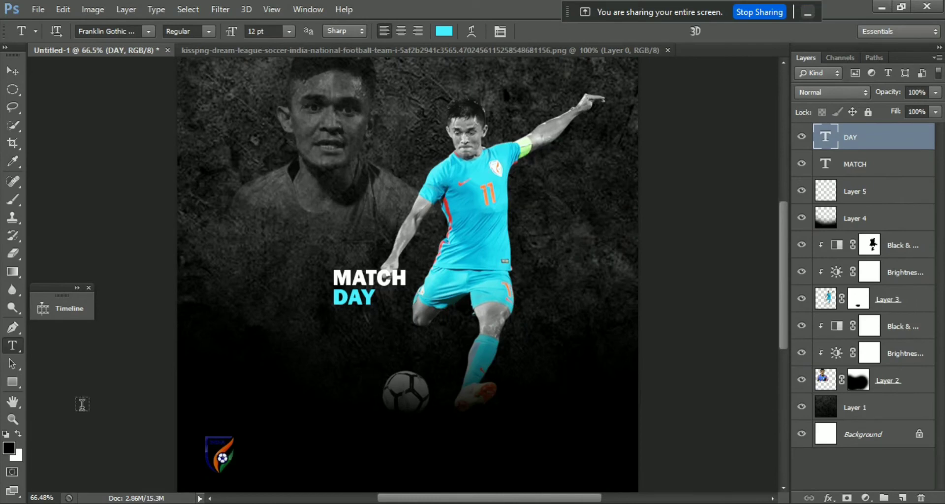
{"action": "right_click", "coordinate": [11, 347]}
{"action": "left_click", "coordinate": [74, 347]}
{"action": "left_click", "coordinate": [341, 378]}
{"action": "type", "text": "11"}
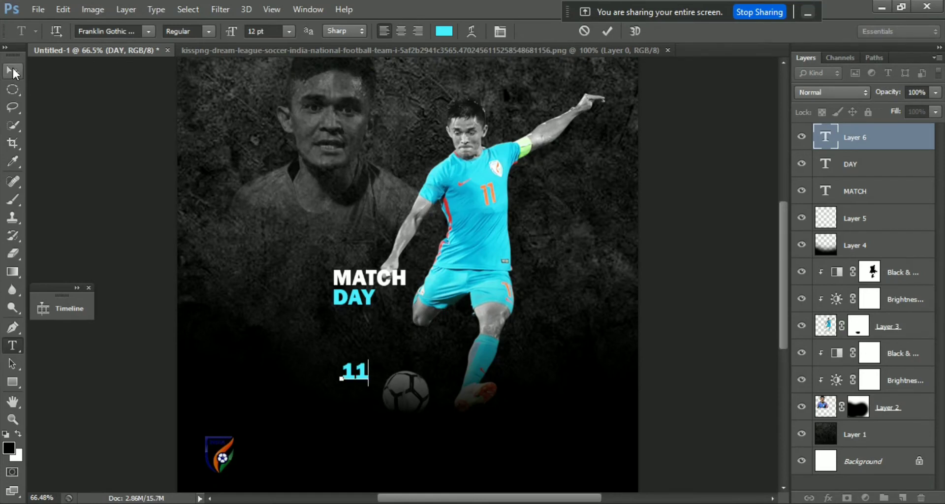
{"action": "left_click", "coordinate": [12, 72]}
Recolour DAY to white #ffffff and move the 11 up just below DAY.
{"action": "left_click", "coordinate": [859, 168]}
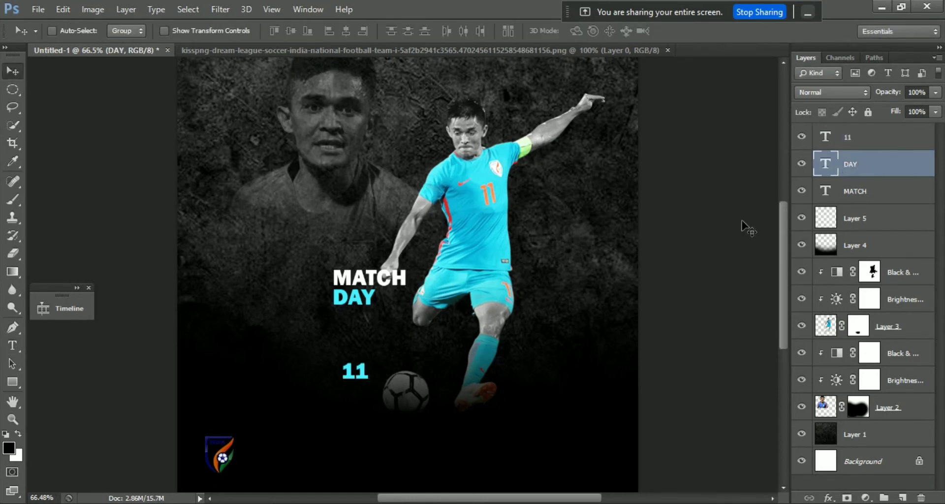
{"action": "key", "text": "t"}
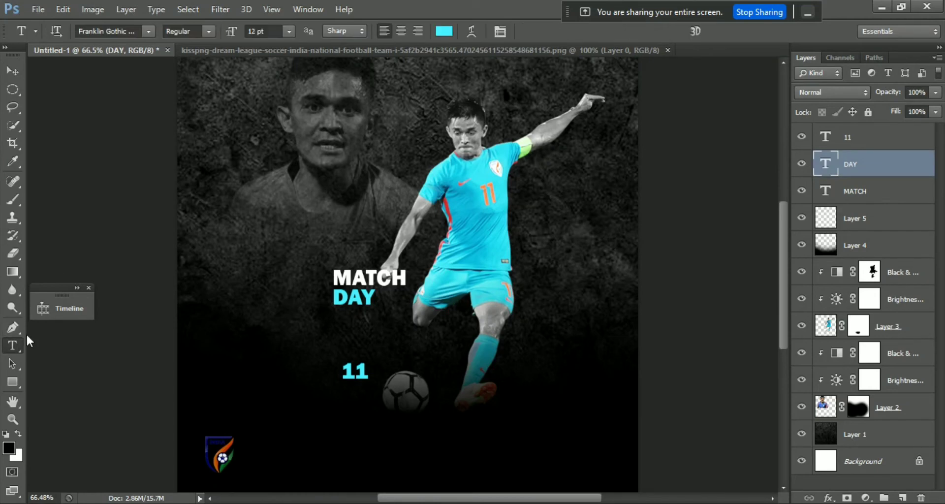
{"action": "left_click", "coordinate": [346, 296]}
{"action": "left_click_drag", "start_coordinate": [333, 298], "coordinate": [376, 299]}
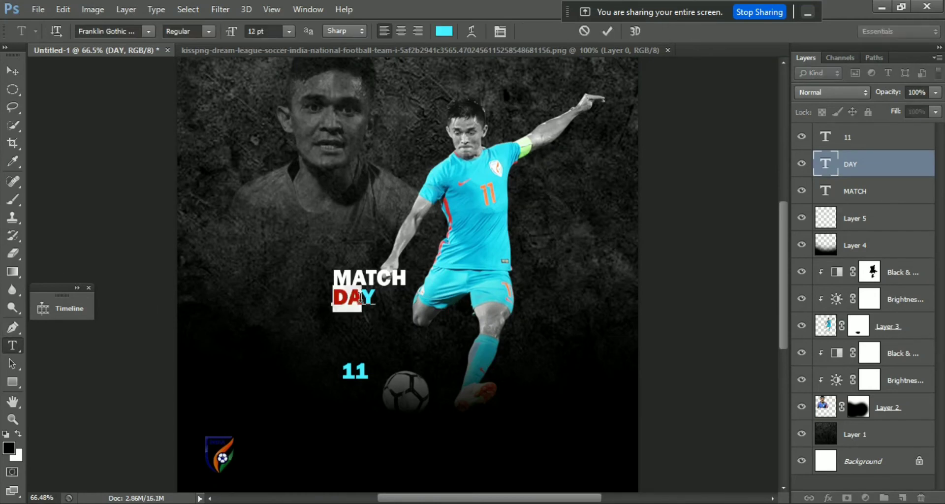
{"action": "left_click", "coordinate": [444, 31]}
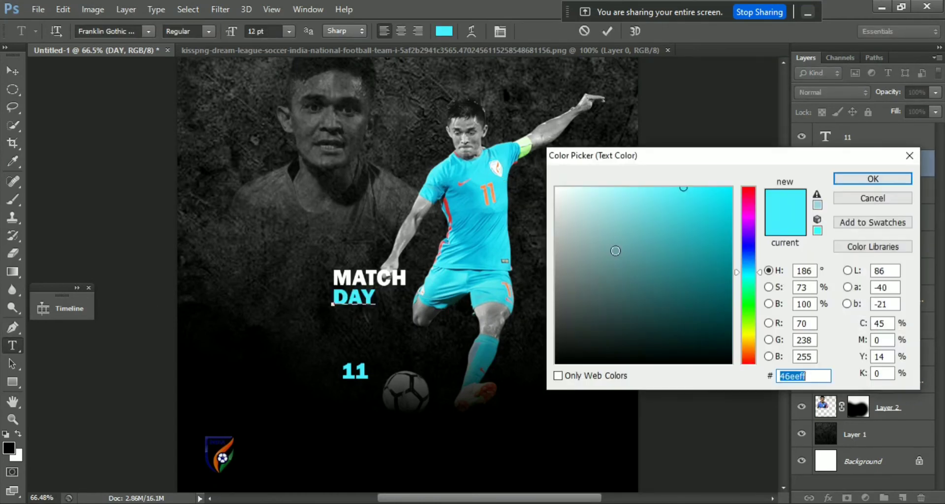
{"action": "type", "text": "ffffff"}
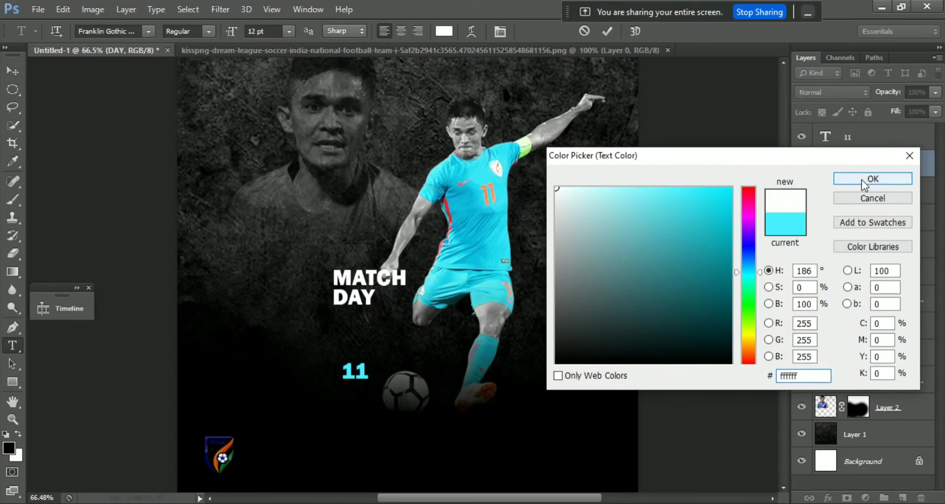
{"action": "left_click", "coordinate": [863, 178]}
{"action": "left_click", "coordinate": [12, 69]}
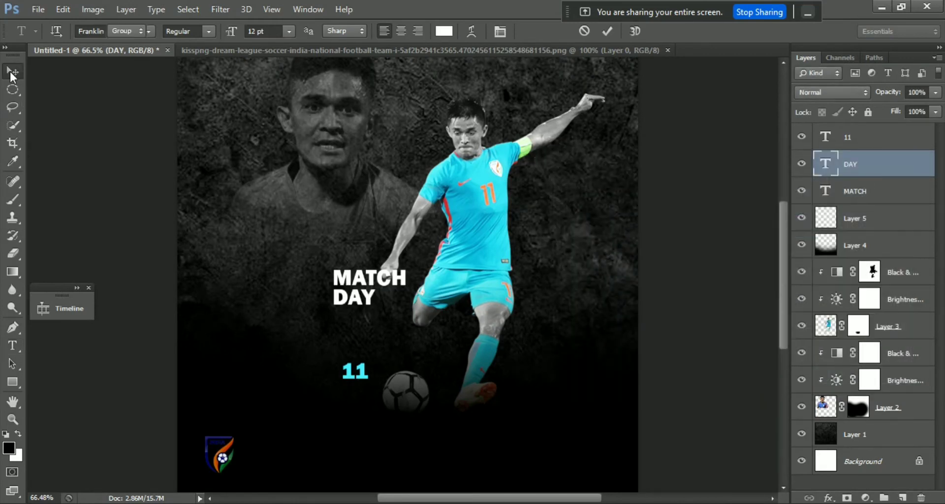
{"action": "left_click", "coordinate": [846, 145]}
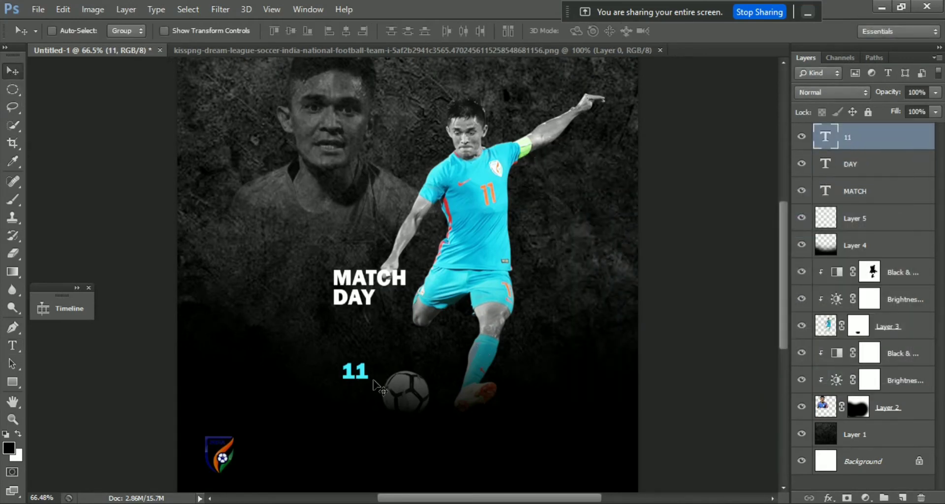
{"action": "left_click_drag", "start_coordinate": [351, 377], "coordinate": [339, 320]}
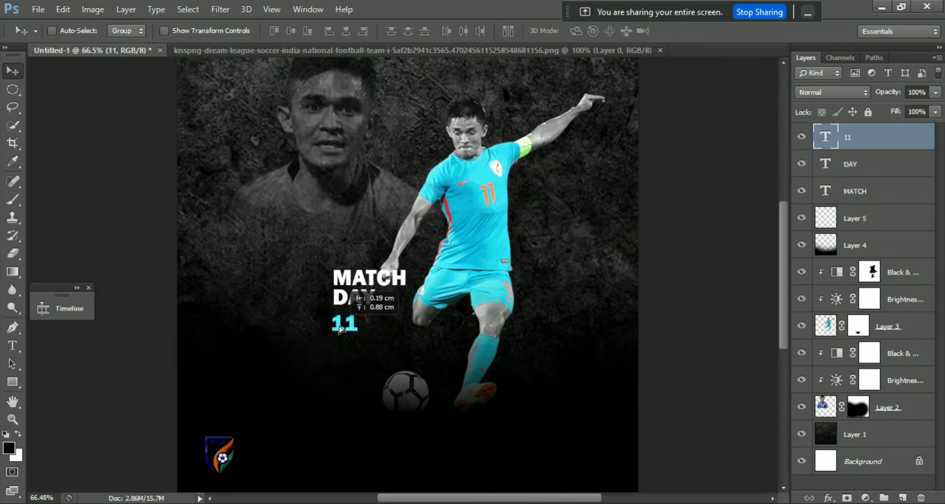
Scale the MATCH, DAY and 11 layers together to about 185% and nudge the block up.
{"action": "left_click", "coordinate": [869, 192], "text": "shift"}
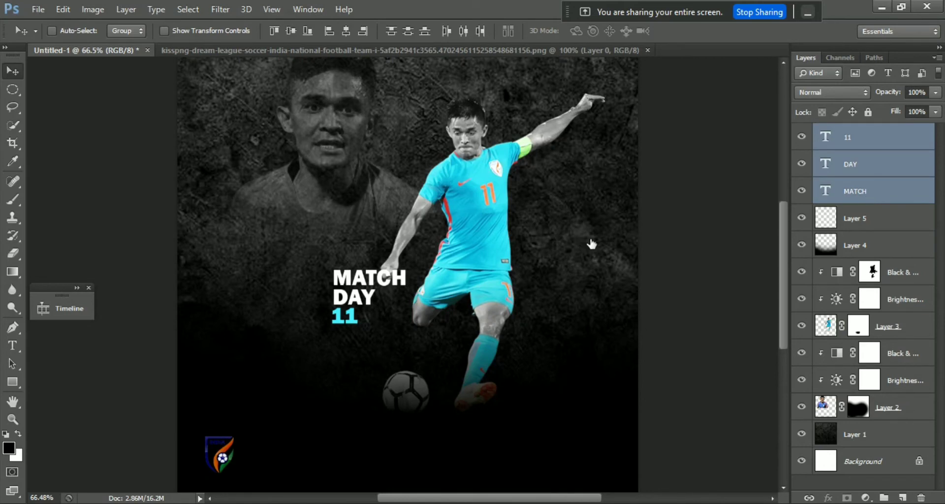
{"action": "key", "text": "ctrl+t"}
{"action": "left_click_drag", "start_coordinate": [404, 267], "coordinate": [429, 237]}
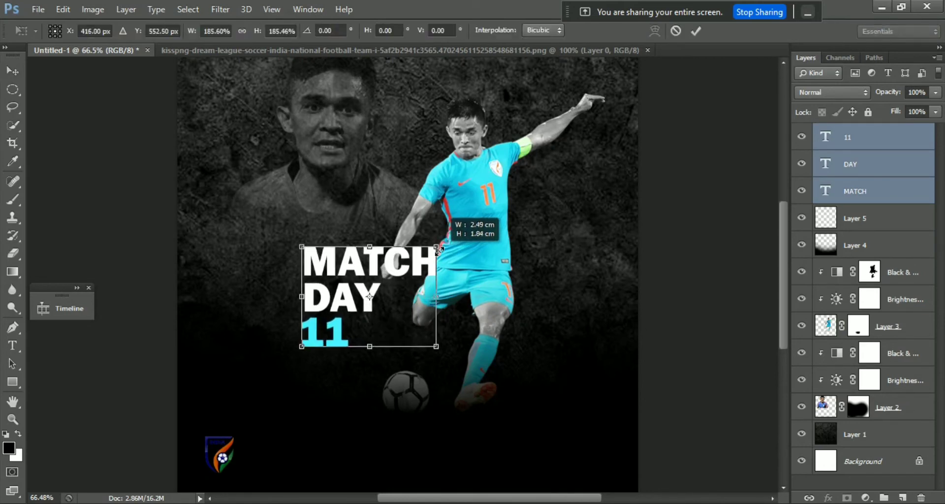
{"action": "left_click_drag", "start_coordinate": [389, 281], "coordinate": [418, 256]}
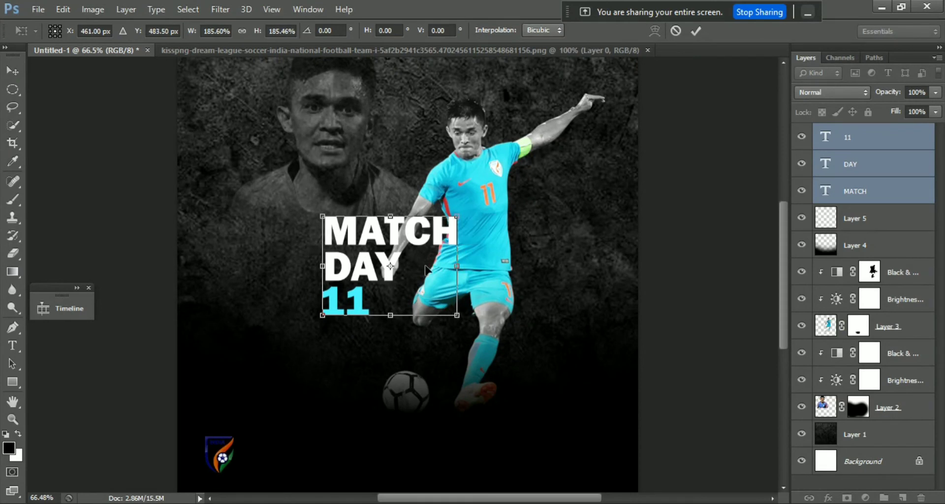
{"action": "key", "text": "Up"}
{"action": "key", "text": "Up"}
{"action": "key", "text": "Up"}
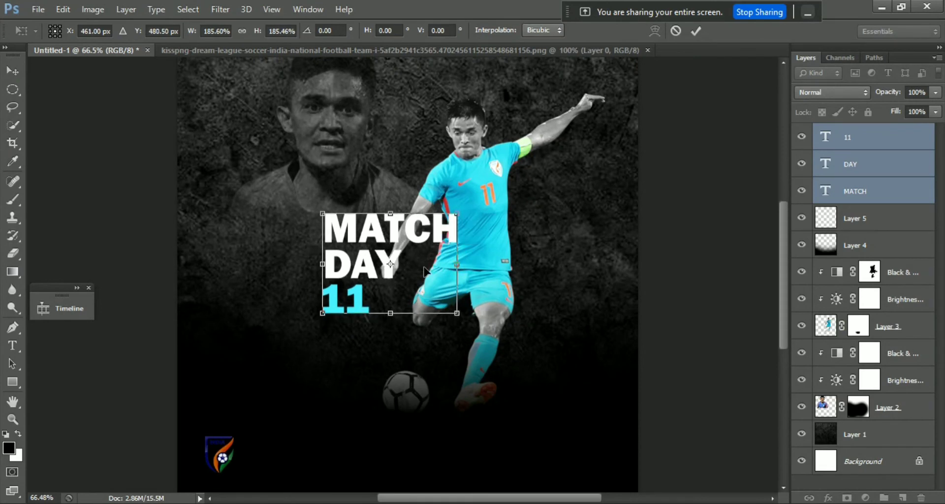
{"action": "key", "text": "Right"}
{"action": "key", "text": "Right"}
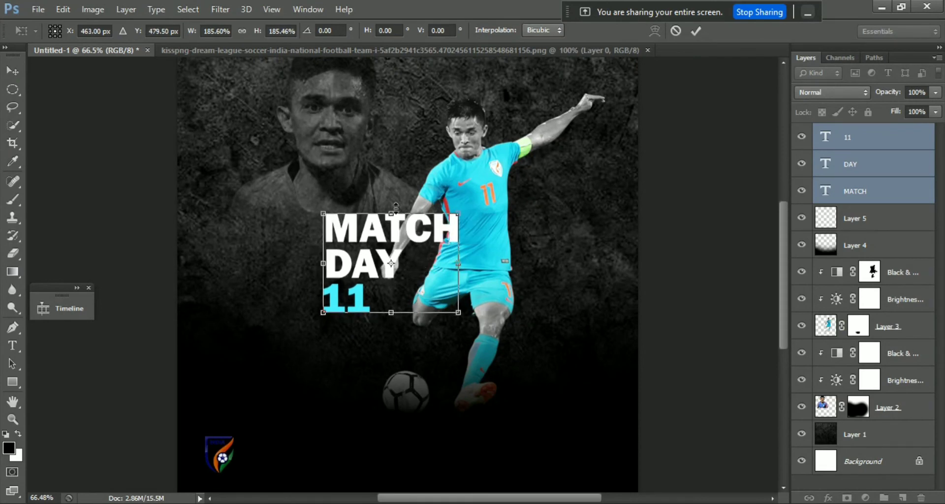
{"action": "key", "text": "Up"}
{"action": "key", "text": "Up"}
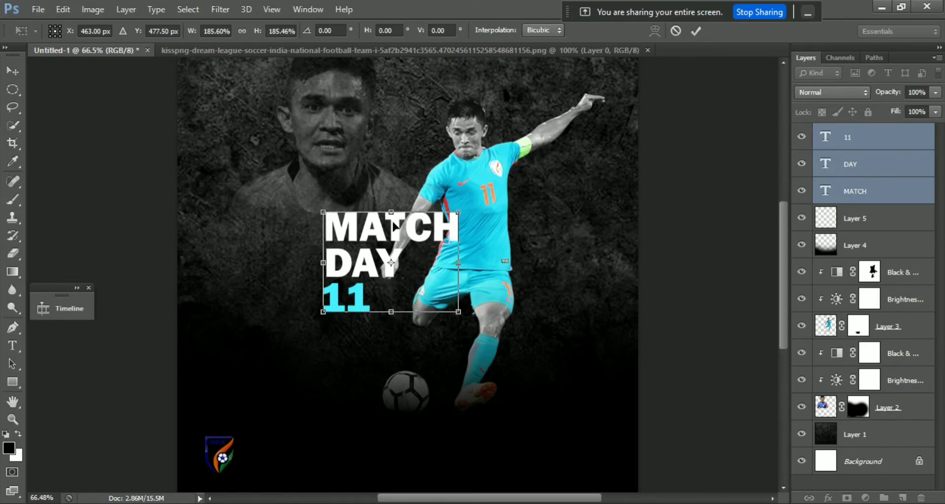
{"action": "key", "text": "Up"}
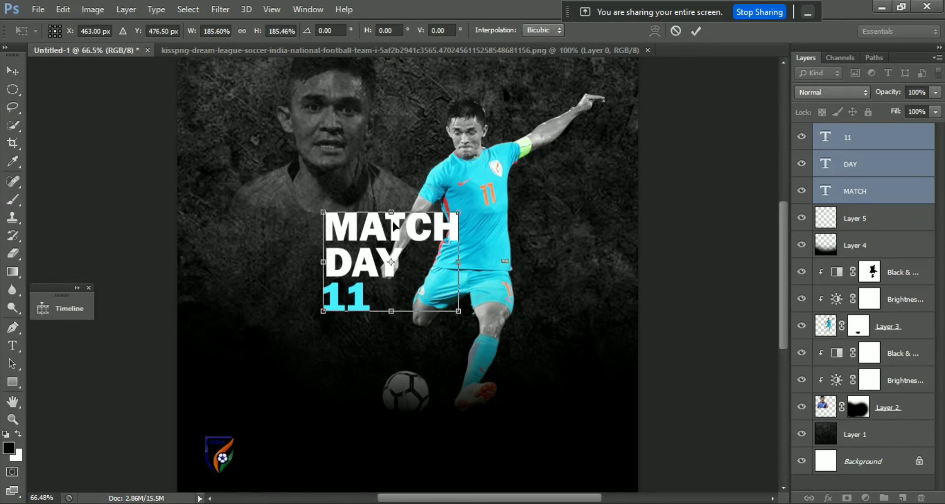
{"action": "key", "text": "Up"}
{"action": "key", "text": "Up"}
{"action": "key", "text": "Left"}
{"action": "key", "text": "Left"}
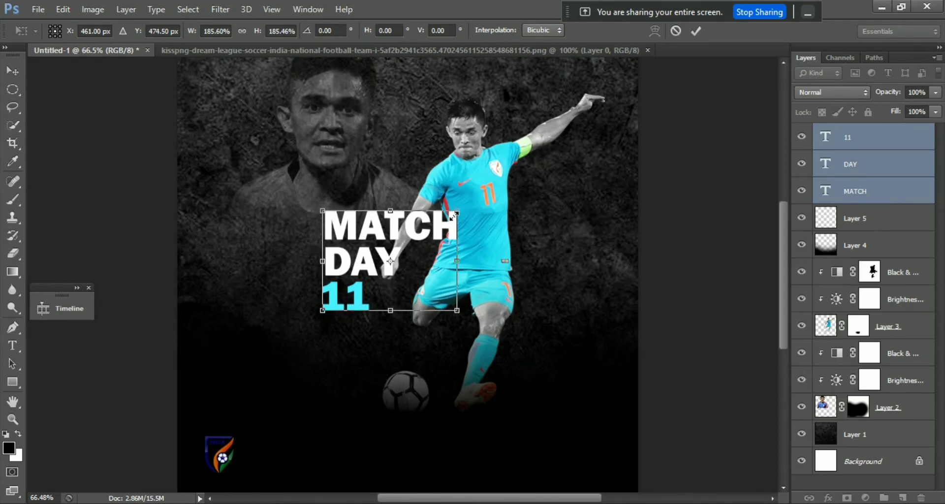
{"action": "key", "text": "Return"}
Shrink the DAY text slightly and reposition it tight under MATCH.
{"action": "left_click", "coordinate": [836, 175]}
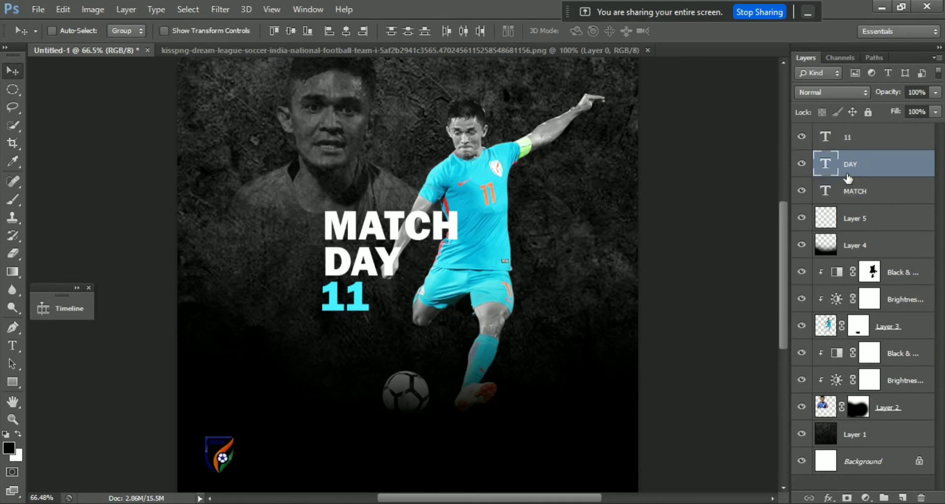
{"action": "key", "text": "Left"}
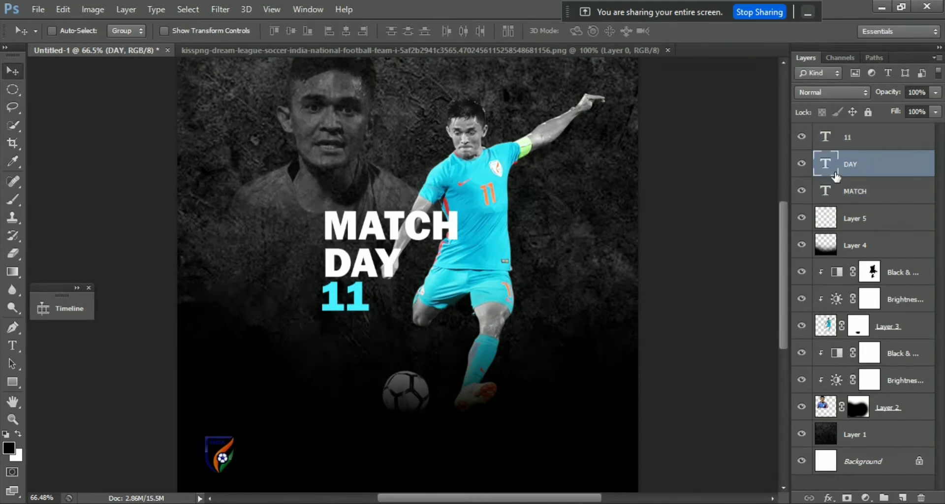
{"action": "key", "text": "Down"}
{"action": "key", "text": "Down"}
{"action": "key", "text": "Down"}
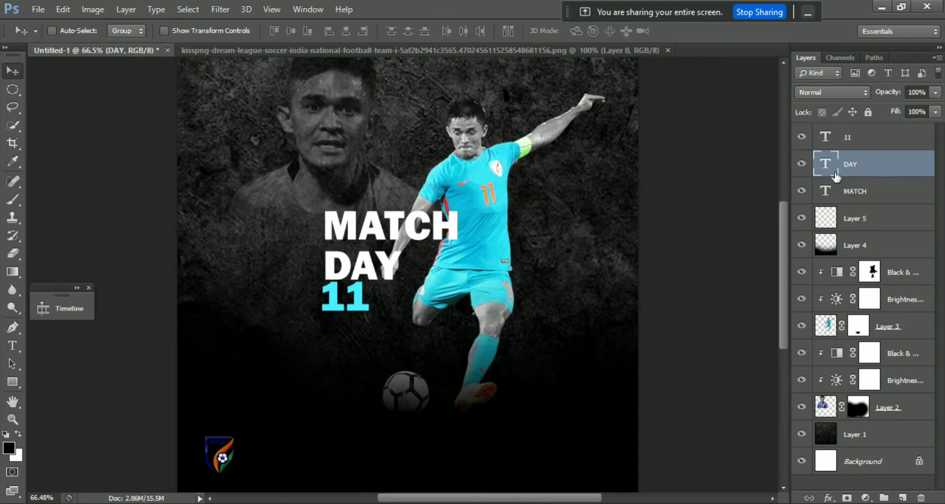
{"action": "key", "text": "Down"}
{"action": "key", "text": "Down"}
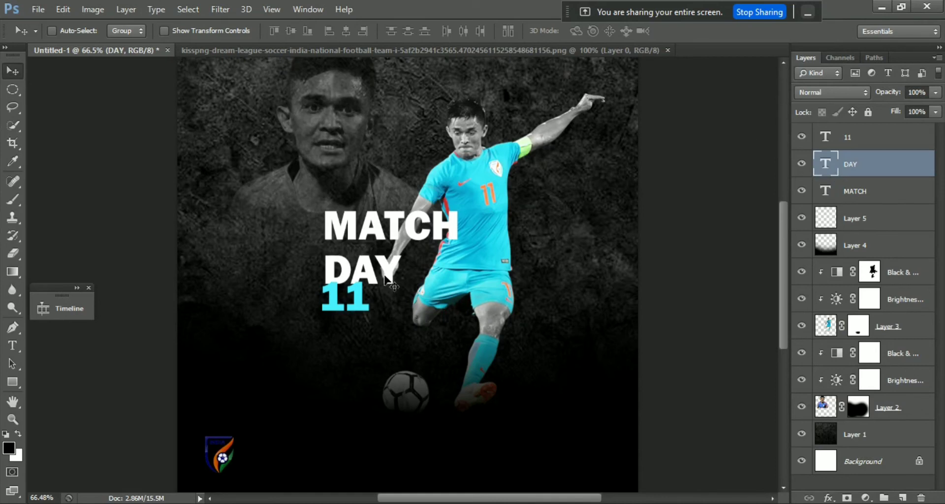
{"action": "key", "text": "ctrl+t"}
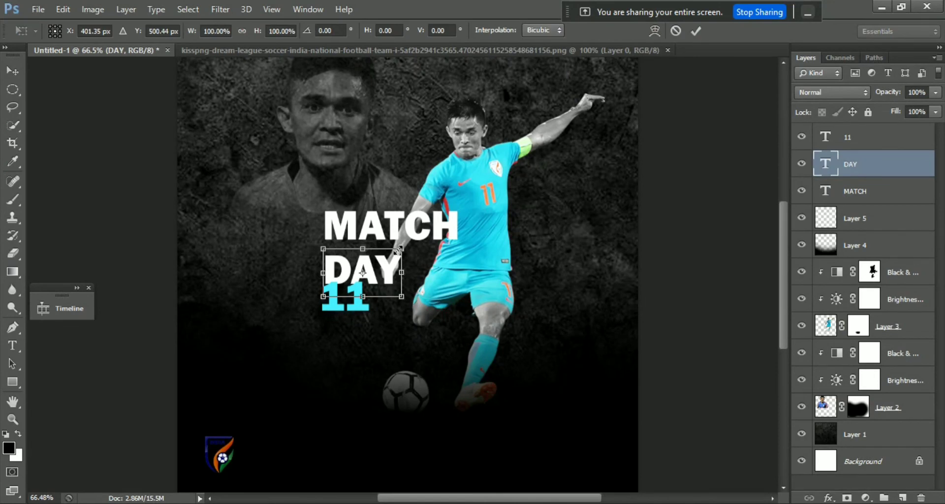
{"action": "left_click_drag", "start_coordinate": [396, 251], "coordinate": [394, 256]}
{"action": "key", "text": "Return"}
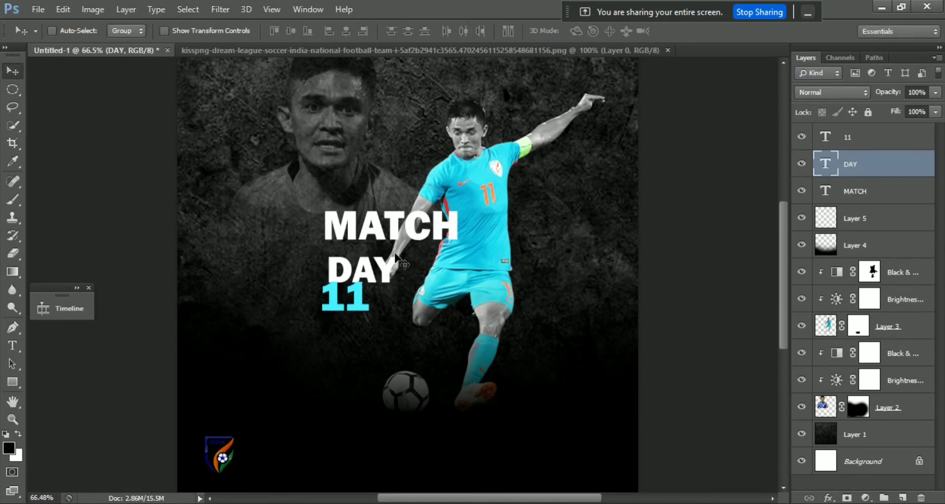
{"action": "key", "text": "shift+Up"}
{"action": "key", "text": "shift+Up"}
{"action": "key", "text": "shift+Left"}
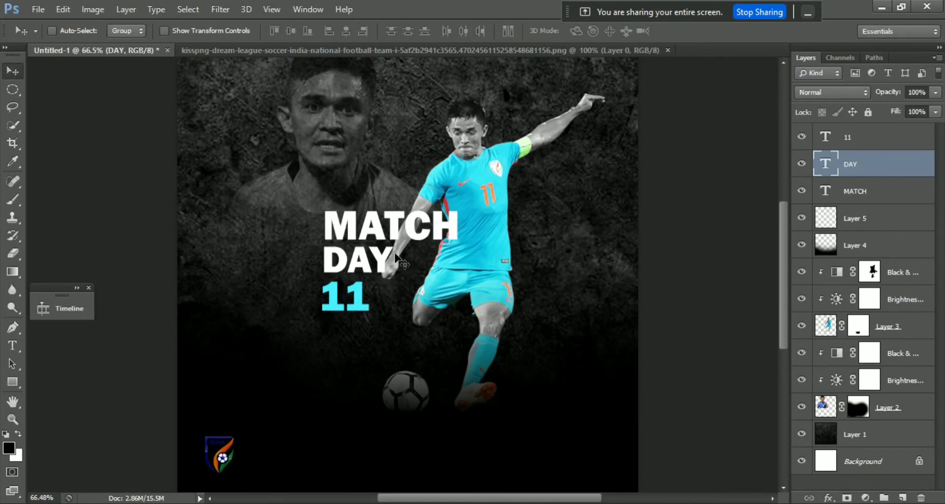
{"action": "key", "text": "Up"}
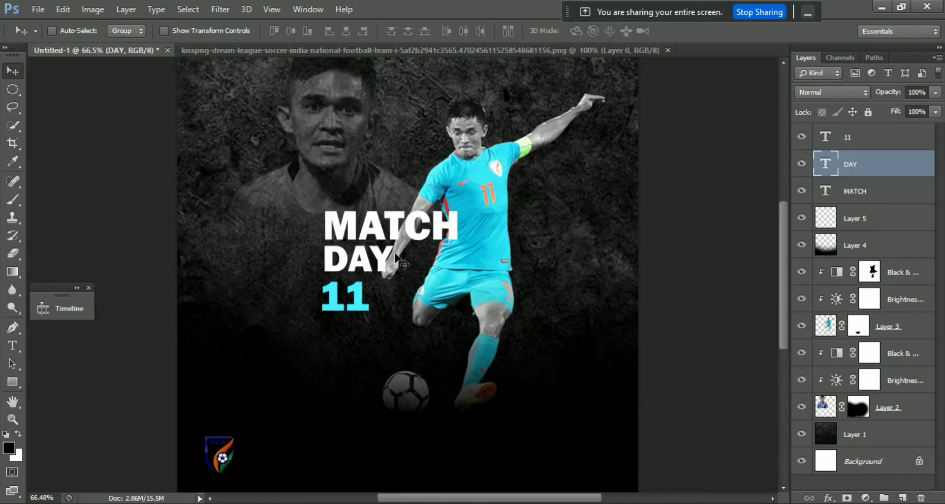
{"action": "key", "text": "shift+Down"}
{"action": "key", "text": "shift+Down"}
{"action": "key", "text": "shift+Down"}
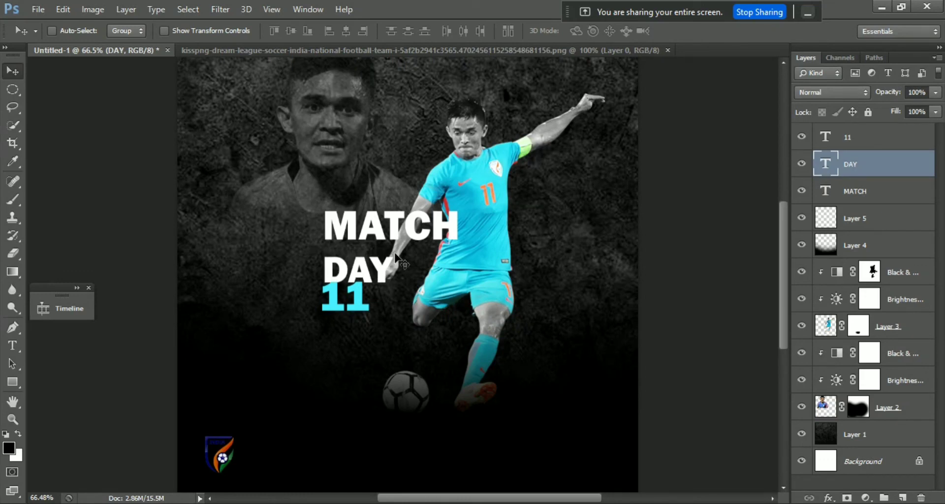
Enlarge DAY to about 122% and nudge it left and up.
{"action": "key", "text": "ctrl+t"}
{"action": "mouse_move", "coordinate": [393, 250]}
{"action": "left_mouse_down"}
{"action": "mouse_move", "coordinate": [401, 245]}
{"action": "mouse_move", "coordinate": [390, 266]}
{"action": "left_mouse_up"}
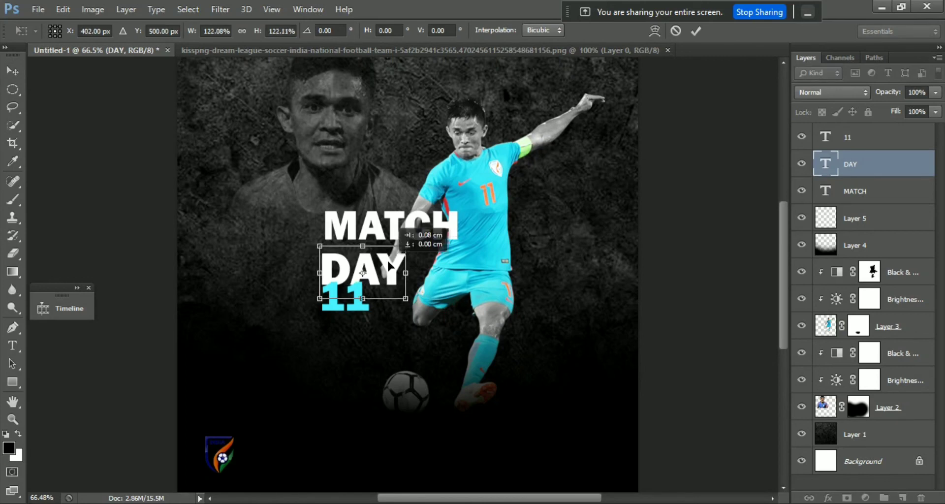
{"action": "key", "text": "Left"}
{"action": "key", "text": "Left"}
{"action": "key", "text": "Left"}
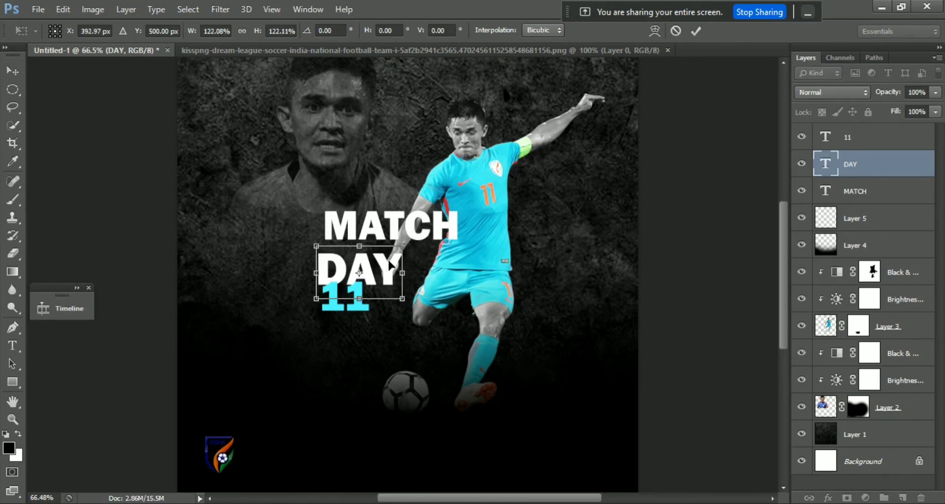
{"action": "key", "text": "Left"}
{"action": "key", "text": "Up"}
{"action": "key", "text": "Up"}
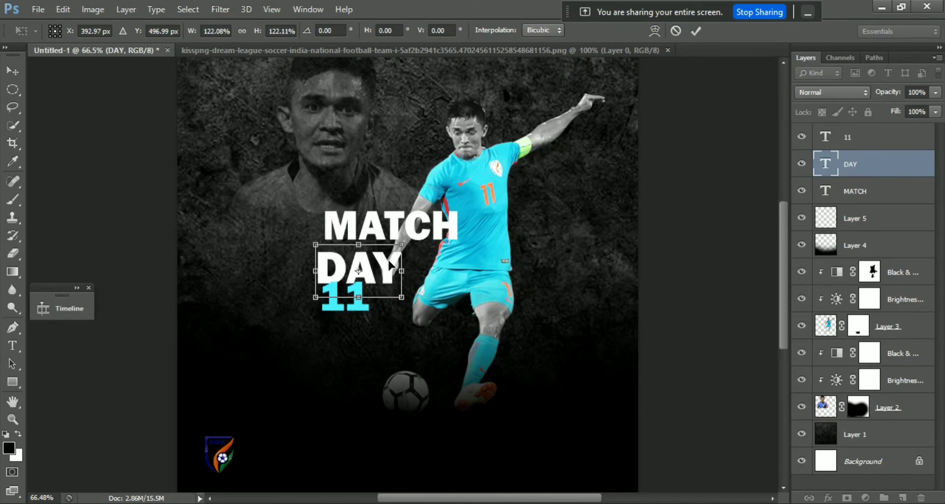
{"action": "key", "text": "Return"}
Enlarge MATCH to about 108% around its centre.
{"action": "left_click", "coordinate": [859, 190]}
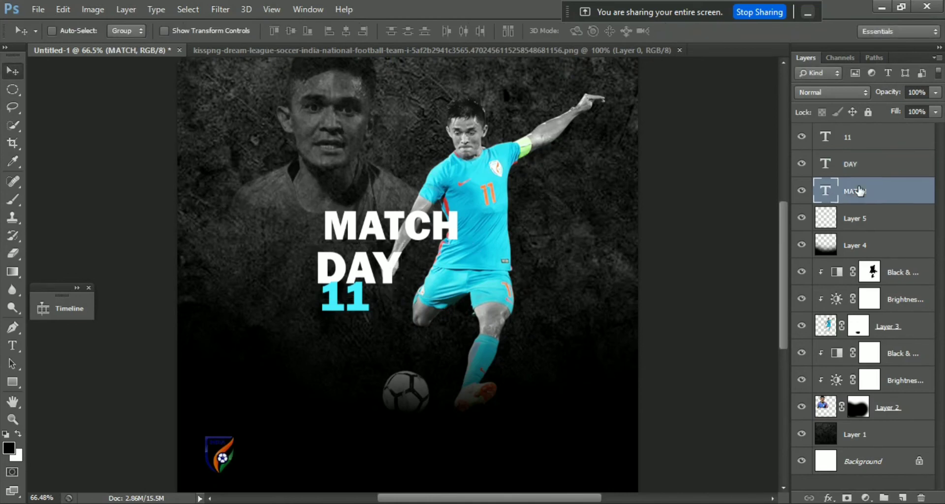
{"action": "key", "text": "ctrl+t"}
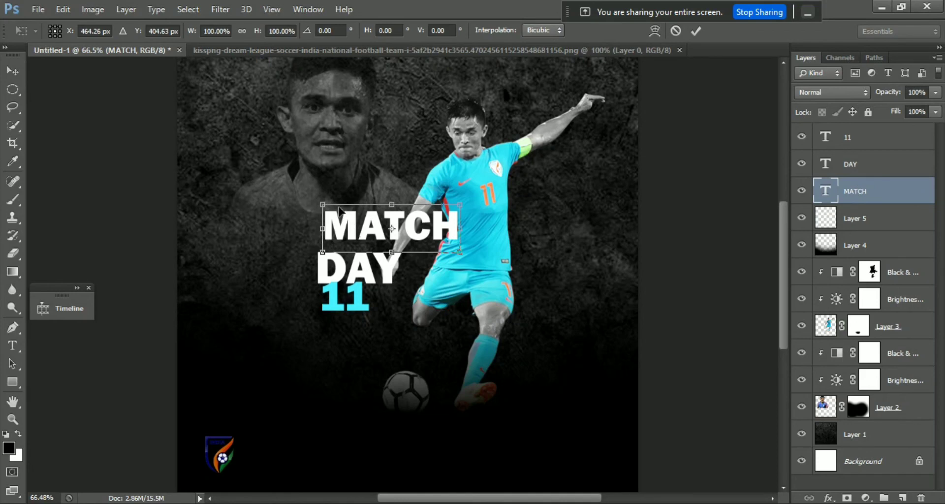
{"action": "left_click_drag", "start_coordinate": [323, 204], "coordinate": [319, 207]}
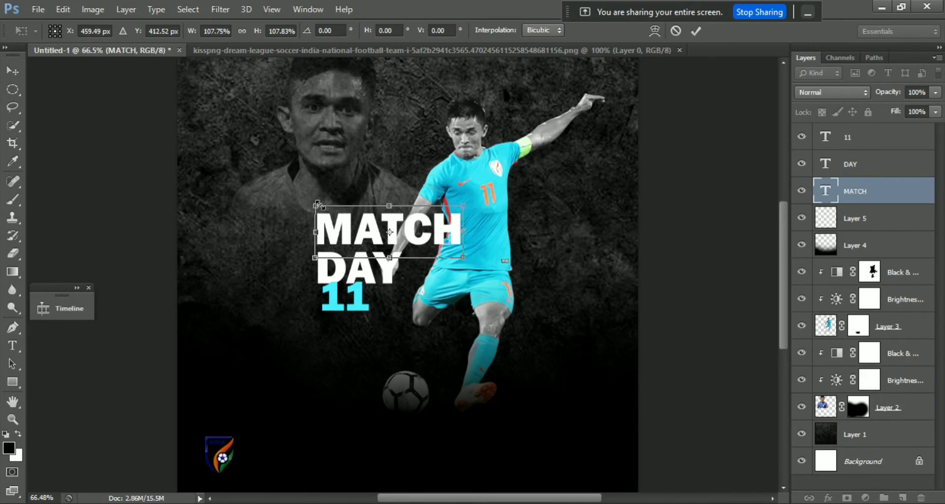
{"action": "key", "text": "Return"}
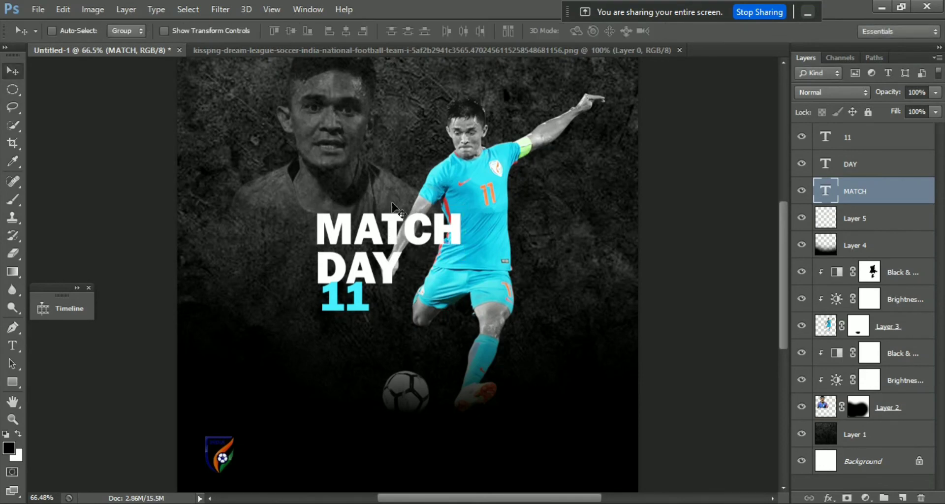
Shrink the 11 to about 76% and nudge it up closer beneath DAY.
{"action": "left_click", "coordinate": [862, 137]}
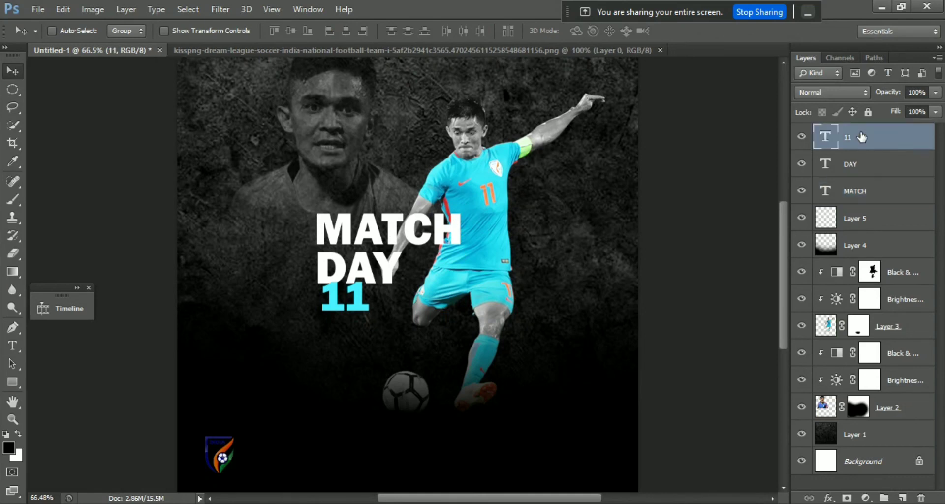
{"action": "key", "text": "ctrl+t"}
{"action": "left_click_drag", "start_coordinate": [375, 271], "coordinate": [349, 306]}
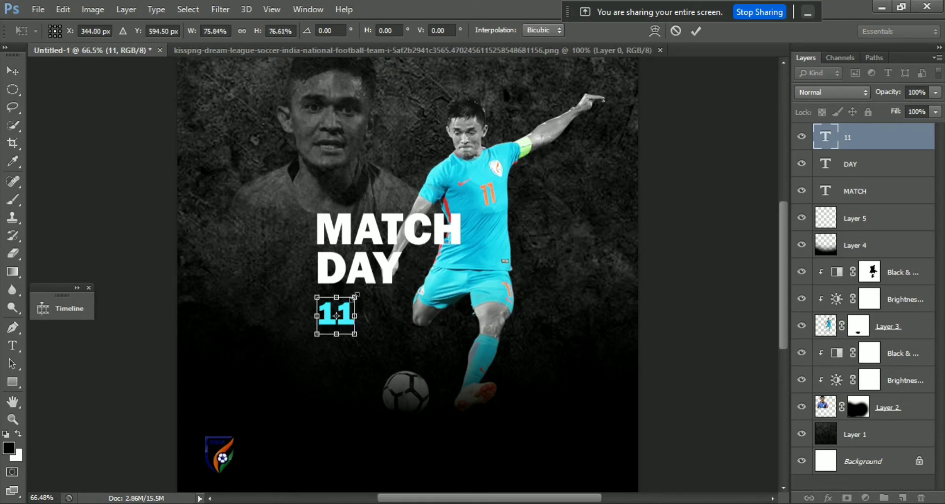
{"action": "key", "text": "Return"}
{"action": "key", "text": "shift+Up"}
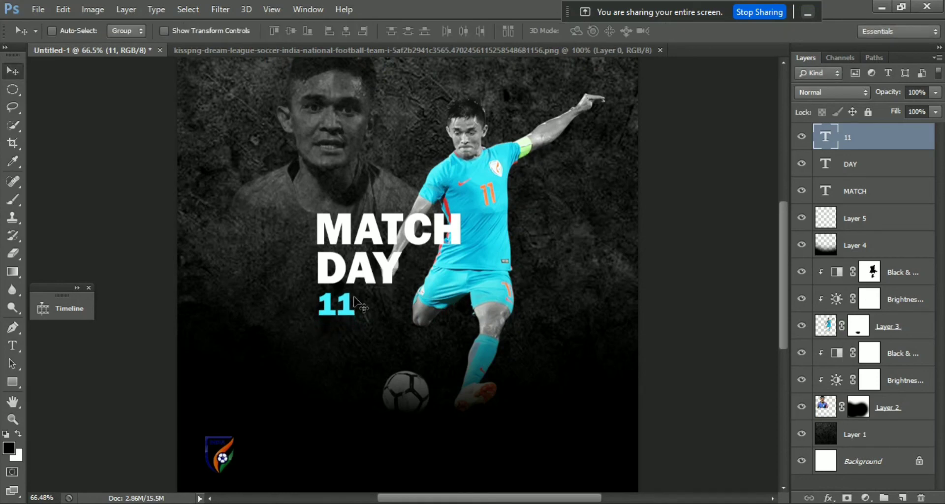
{"action": "key", "text": "shift+Up"}
{"action": "key", "text": "Left"}
{"action": "key", "text": "Left"}
{"action": "key", "text": "Left"}
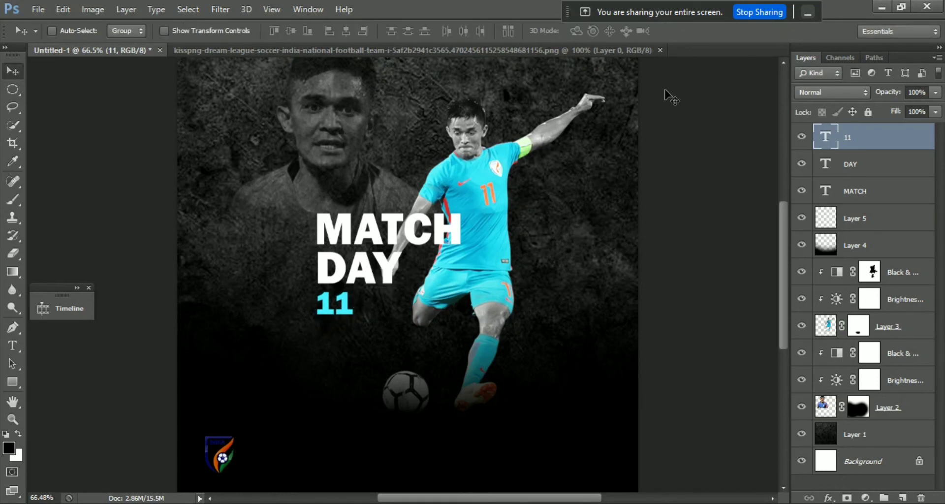
Add a blank layer mask to the DAY text layer.
{"action": "scroll", "coordinate": [390, 224], "scroll_direction": "up", "scroll_amount": 1}
{"action": "scroll", "coordinate": [390, 224], "scroll_direction": "up", "scroll_amount": 3}
{"action": "scroll", "coordinate": [390, 224], "scroll_direction": "up", "scroll_amount": 2}
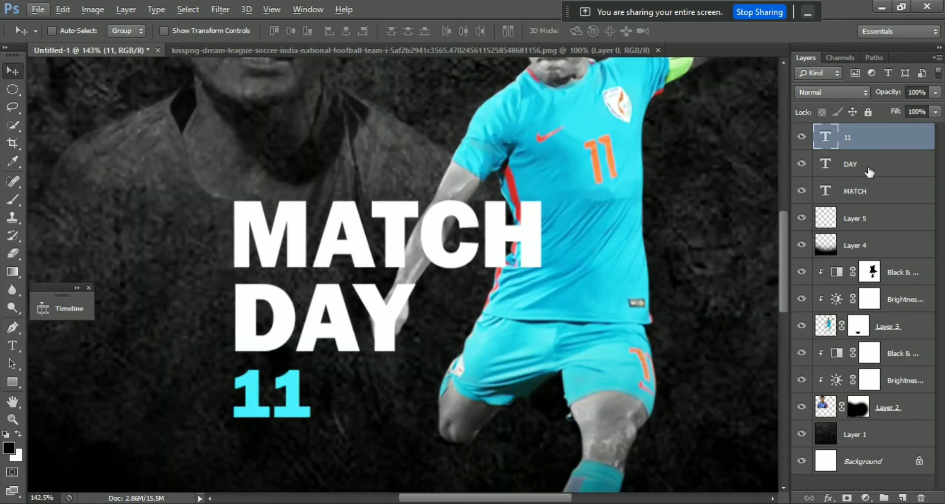
{"action": "left_click", "coordinate": [835, 170]}
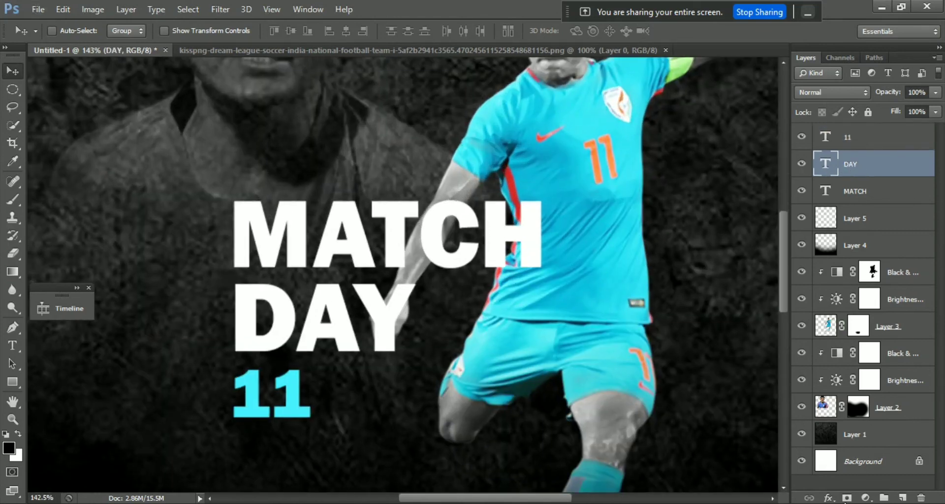
{"action": "left_click", "coordinate": [847, 497]}
Set up the Brush tool with a hard round tip at 5 px, zoomed in on the Y.
{"action": "left_click", "coordinate": [13, 201]}
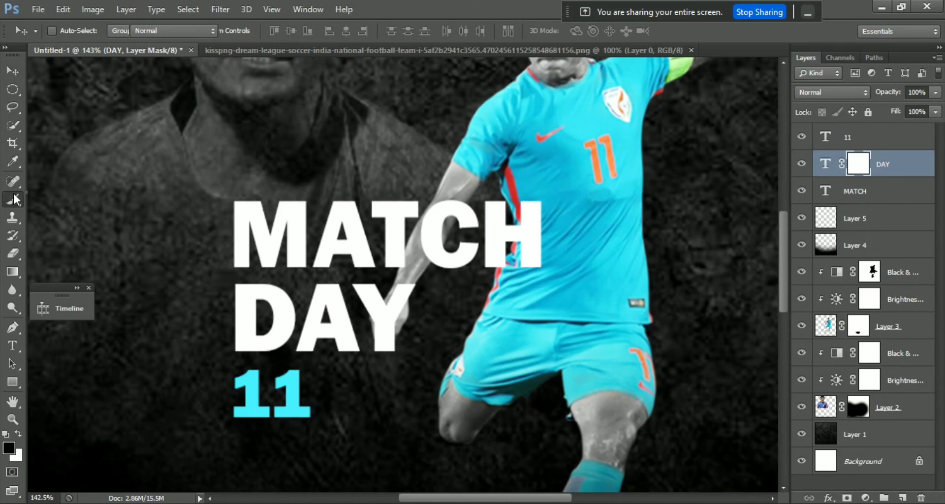
{"action": "scroll", "coordinate": [338, 336], "scroll_direction": "up", "scroll_amount": 3}
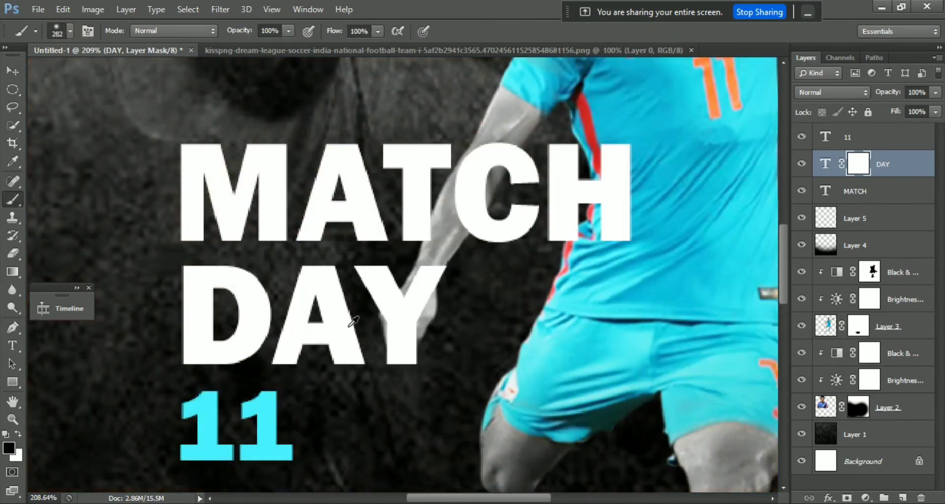
{"action": "mouse_move", "coordinate": [427, 327]}
{"action": "left_mouse_down"}
{"action": "mouse_move", "coordinate": [295, 336]}
{"action": "mouse_move", "coordinate": [211, 326]}
{"action": "left_mouse_up"}
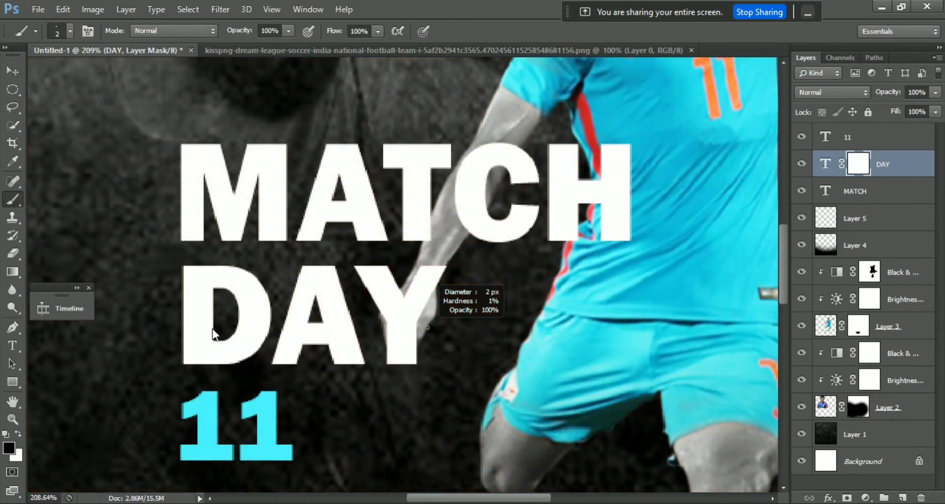
{"action": "scroll", "coordinate": [453, 274], "scroll_direction": "up", "scroll_amount": 1}
{"action": "scroll", "coordinate": [406, 287], "scroll_direction": "up", "scroll_amount": 1}
{"action": "left_click_drag", "start_coordinate": [407, 287], "coordinate": [423, 276]}
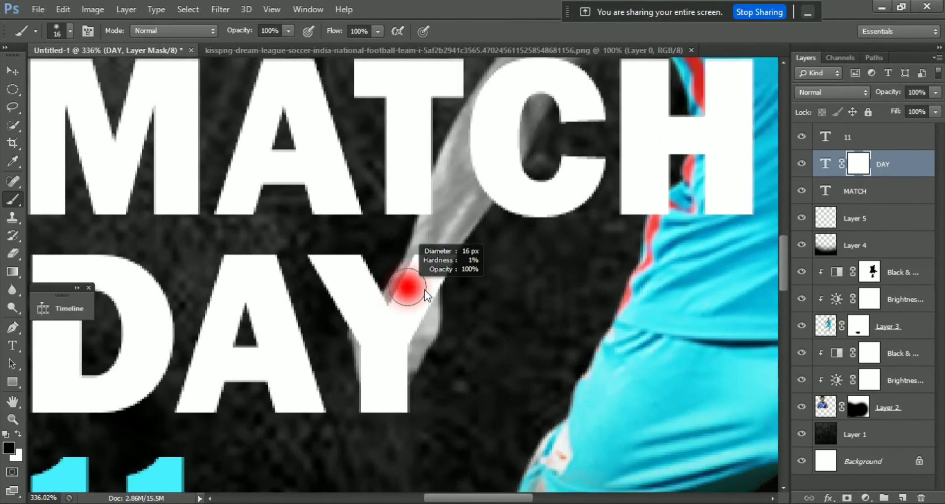
{"action": "right_click", "coordinate": [426, 277]}
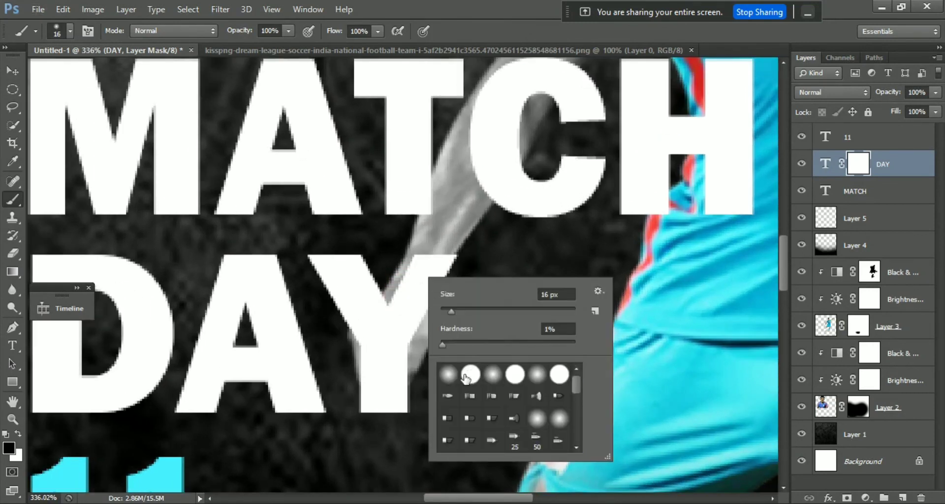
{"action": "left_click", "coordinate": [470, 374]}
{"action": "key", "text": "Return"}
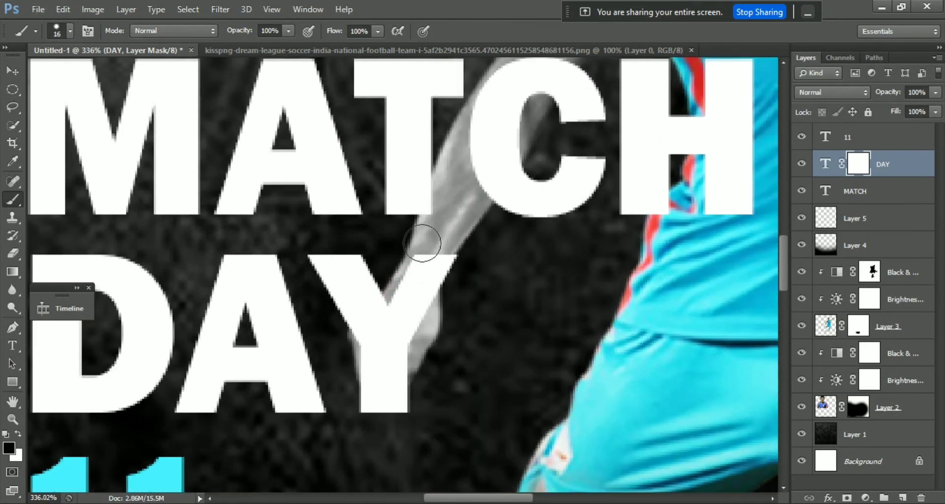
{"action": "scroll", "coordinate": [428, 279], "scroll_direction": "up", "scroll_amount": 1}
{"action": "left_click_drag", "start_coordinate": [424, 284], "coordinate": [405, 287]}
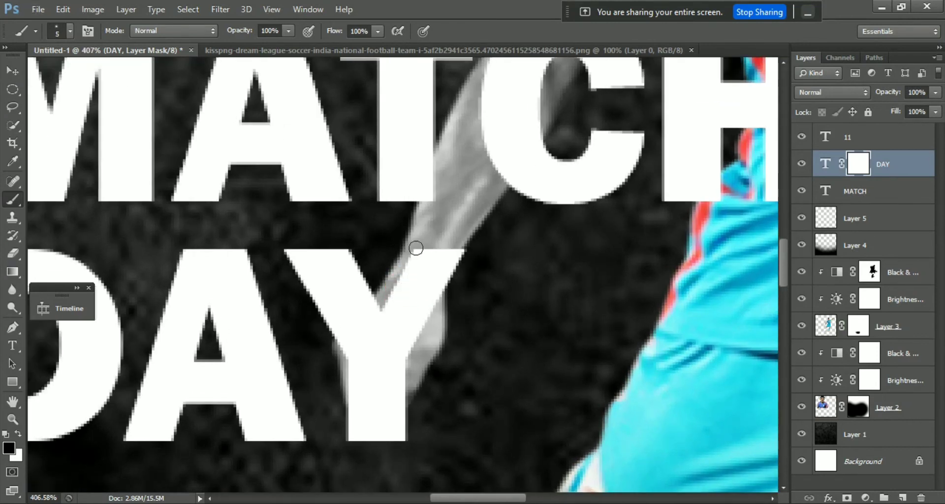
Paint black on the DAY mask over the Y's right edge so the grey arm shows in front.
{"action": "mouse_move", "coordinate": [456, 242]}
{"action": "left_mouse_down"}
{"action": "mouse_move", "coordinate": [403, 393]}
{"action": "mouse_move", "coordinate": [345, 354]}
{"action": "mouse_move", "coordinate": [426, 244]}
{"action": "mouse_move", "coordinate": [363, 374]}
{"action": "mouse_move", "coordinate": [395, 391]}
{"action": "mouse_move", "coordinate": [419, 325]}
{"action": "mouse_move", "coordinate": [386, 373]}
{"action": "mouse_move", "coordinate": [358, 389]}
{"action": "mouse_move", "coordinate": [351, 410]}
{"action": "mouse_move", "coordinate": [398, 405]}
{"action": "left_mouse_up"}
{"action": "key", "text": "bracketleft"}
{"action": "key", "text": "bracketleft"}
{"action": "key", "text": "bracketleft"}
{"action": "left_click_drag", "start_coordinate": [371, 191], "coordinate": [400, 386]}
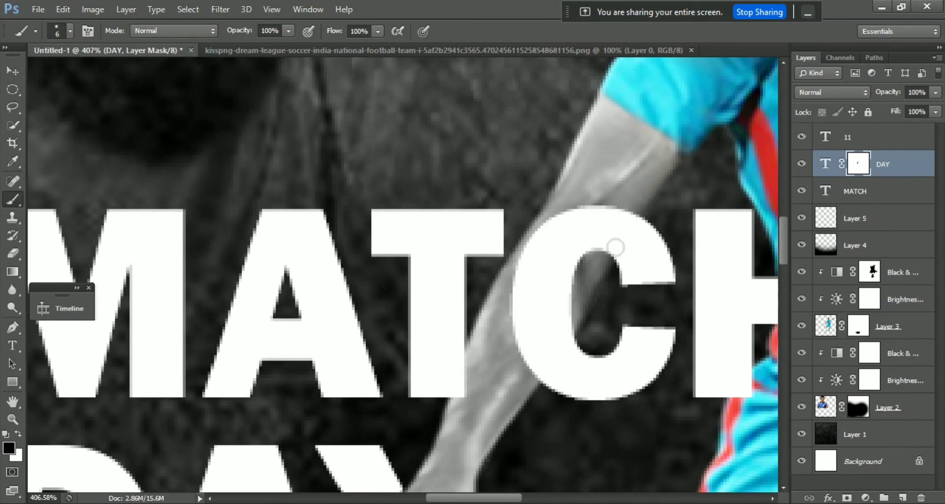
Add a blank layer mask to the MATCH text layer.
{"action": "left_click", "coordinate": [886, 142]}
{"action": "left_click", "coordinate": [865, 195]}
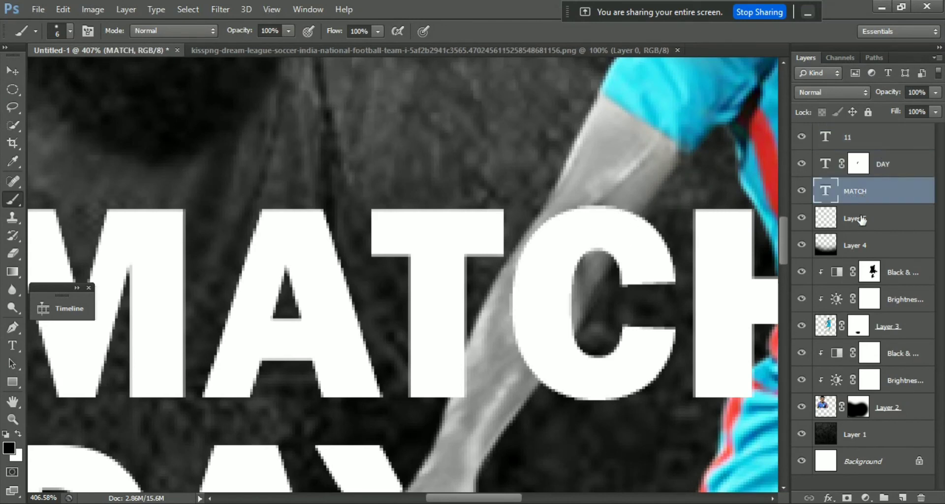
{"action": "left_click", "coordinate": [846, 497]}
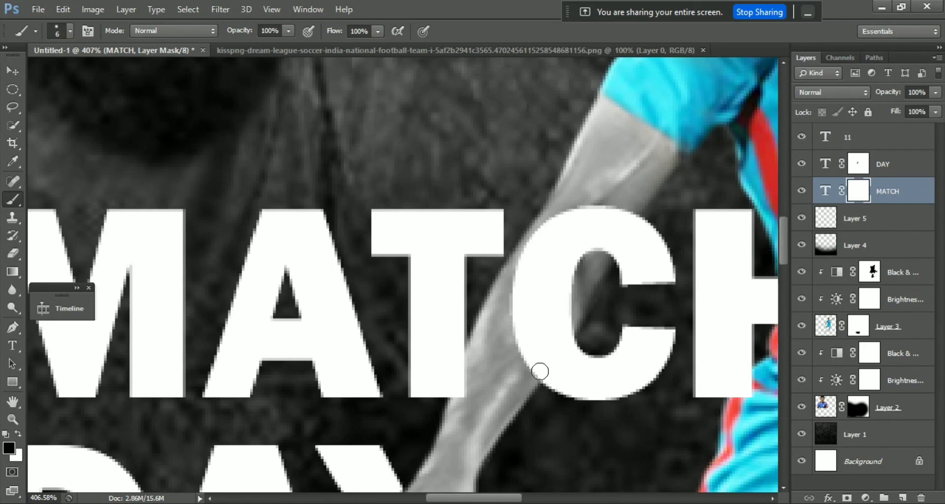
Paint black along the arm over the C and the T stem, then zoom out.
{"action": "left_click_drag", "start_coordinate": [539, 371], "coordinate": [584, 302]}
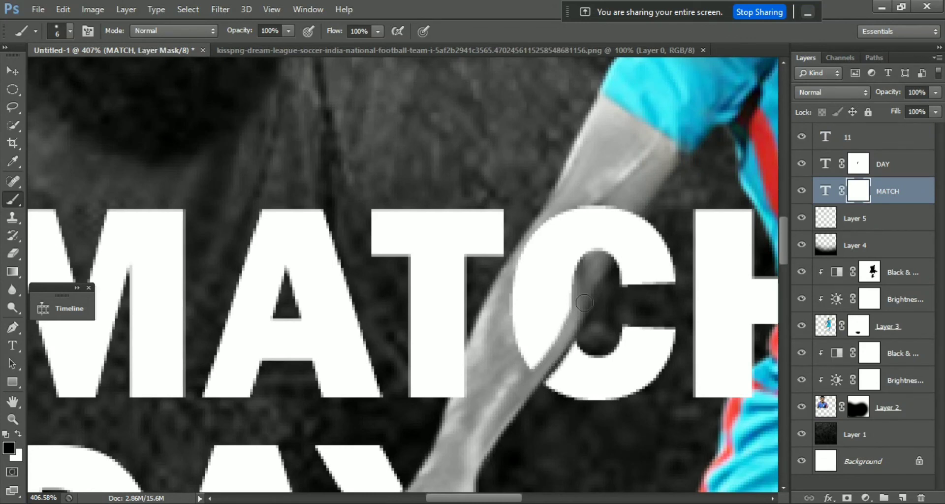
{"action": "left_click_drag", "start_coordinate": [606, 264], "coordinate": [644, 213]}
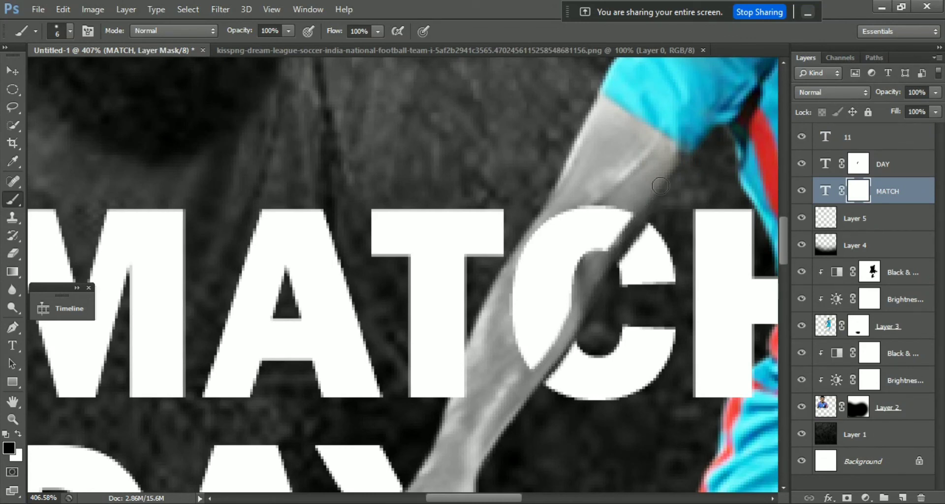
{"action": "mouse_move", "coordinate": [539, 367]}
{"action": "left_mouse_down"}
{"action": "mouse_move", "coordinate": [521, 287]}
{"action": "mouse_move", "coordinate": [554, 231]}
{"action": "left_mouse_up"}
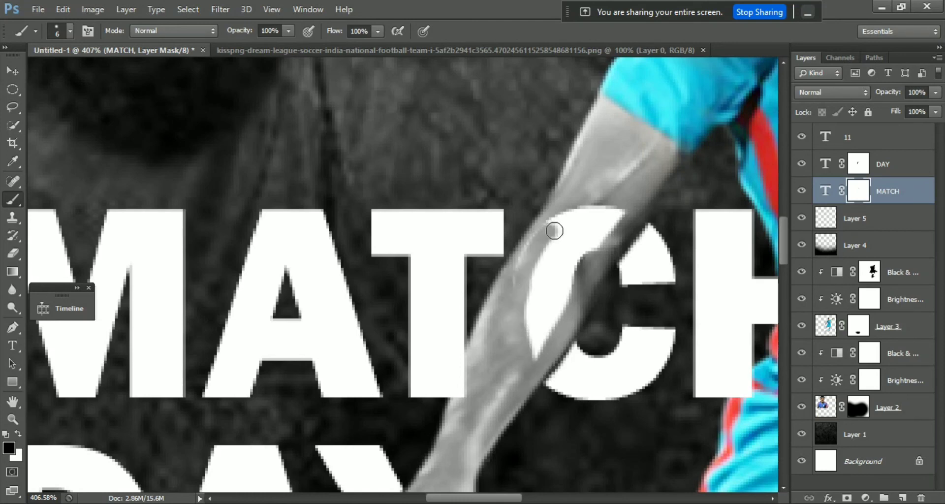
{"action": "key", "text": "bracketright"}
{"action": "key", "text": "bracketright"}
{"action": "key", "text": "bracketright"}
{"action": "mouse_move", "coordinate": [614, 208]}
{"action": "left_mouse_down"}
{"action": "mouse_move", "coordinate": [531, 358]}
{"action": "mouse_move", "coordinate": [526, 273]}
{"action": "mouse_move", "coordinate": [574, 203]}
{"action": "mouse_move", "coordinate": [533, 261]}
{"action": "mouse_move", "coordinate": [568, 259]}
{"action": "left_mouse_up"}
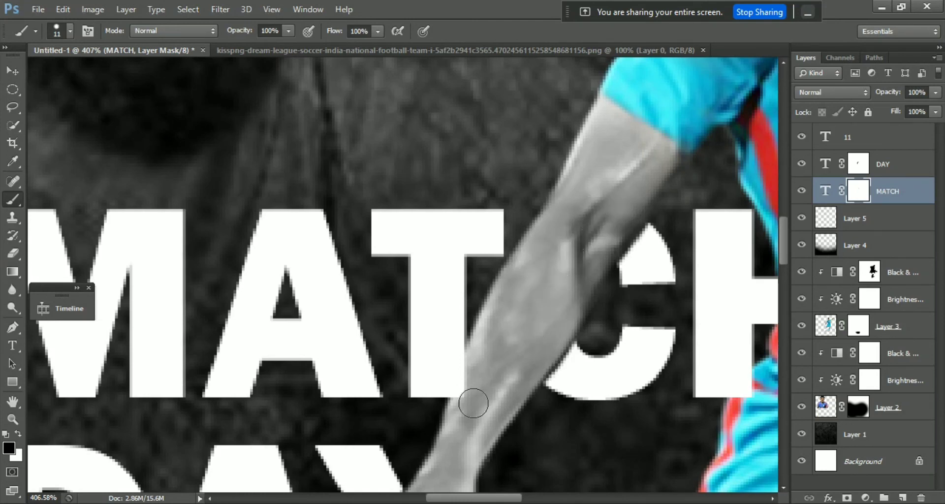
{"action": "mouse_move", "coordinate": [473, 403]}
{"action": "left_mouse_down"}
{"action": "mouse_move", "coordinate": [487, 340]}
{"action": "mouse_move", "coordinate": [466, 390]}
{"action": "mouse_move", "coordinate": [472, 415]}
{"action": "left_mouse_up"}
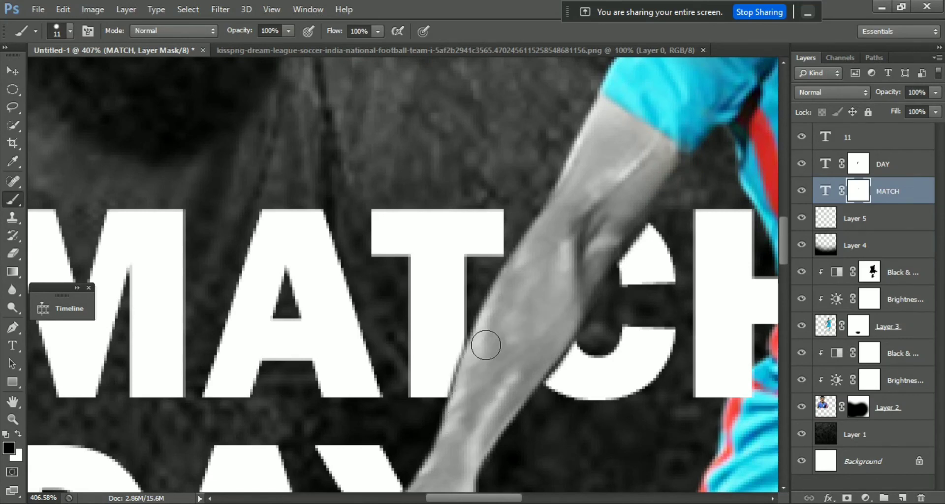
{"action": "scroll", "coordinate": [486, 344], "scroll_direction": "down", "scroll_amount": 3}
{"action": "scroll", "coordinate": [490, 305], "scroll_direction": "down", "scroll_amount": 2}
{"action": "scroll", "coordinate": [488, 294], "scroll_direction": "down", "scroll_amount": 1}
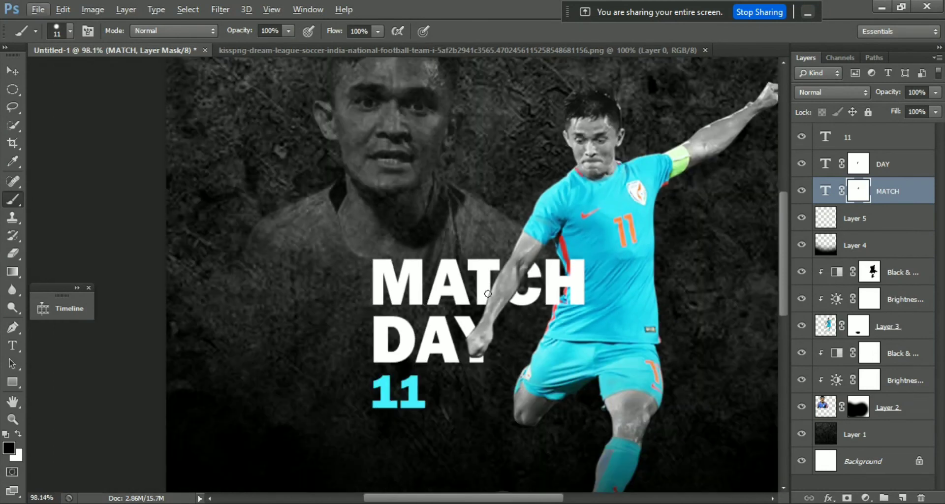
{"action": "scroll", "coordinate": [487, 294], "scroll_direction": "down", "scroll_amount": 1}
{"action": "scroll", "coordinate": [487, 294], "scroll_direction": "down", "scroll_amount": 1}
{"action": "scroll", "coordinate": [487, 294], "scroll_direction": "down", "scroll_amount": 1}
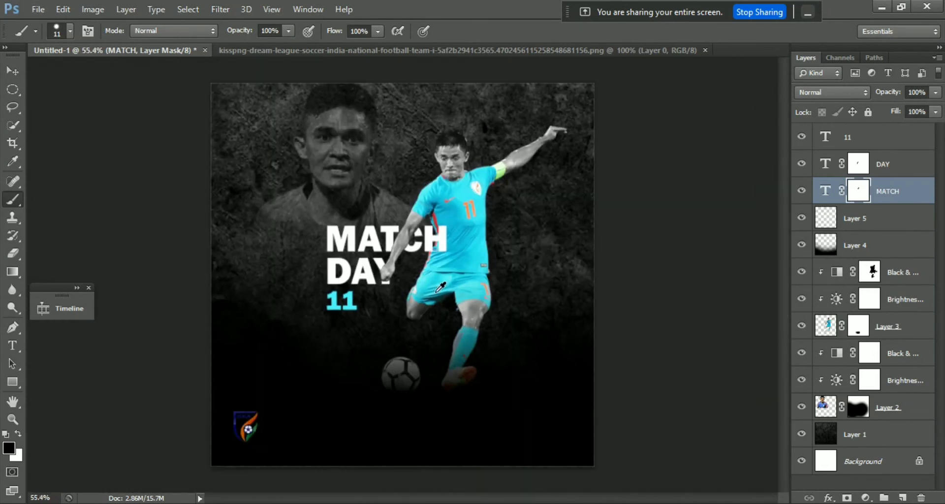